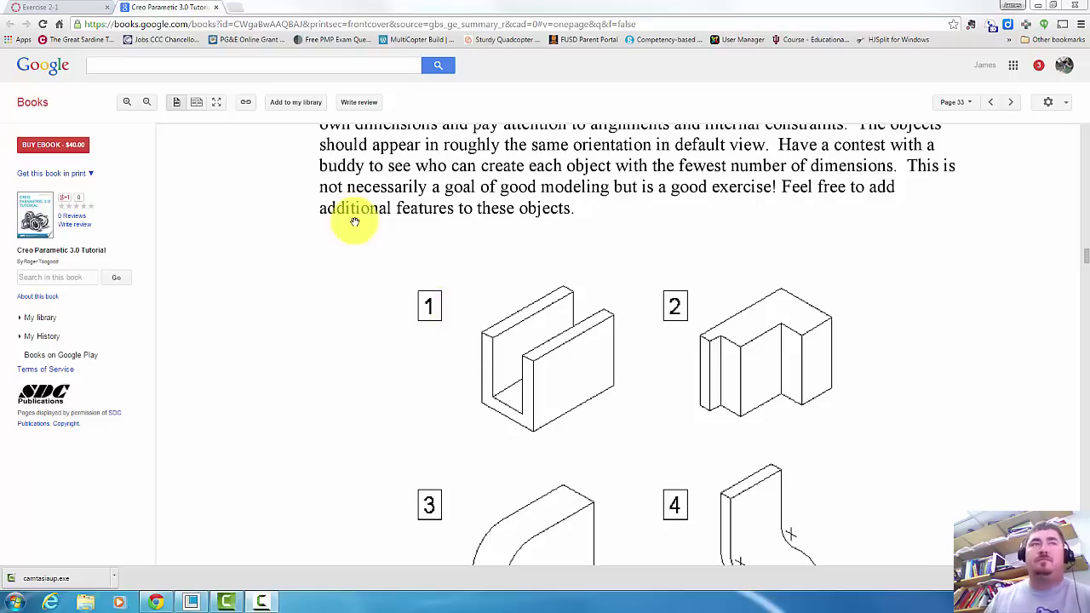
Switch to the Canvas Exercise 2-1 assignment that specifies Short Side = 2".
{"action": "left_click", "coordinate": [48, 8]}
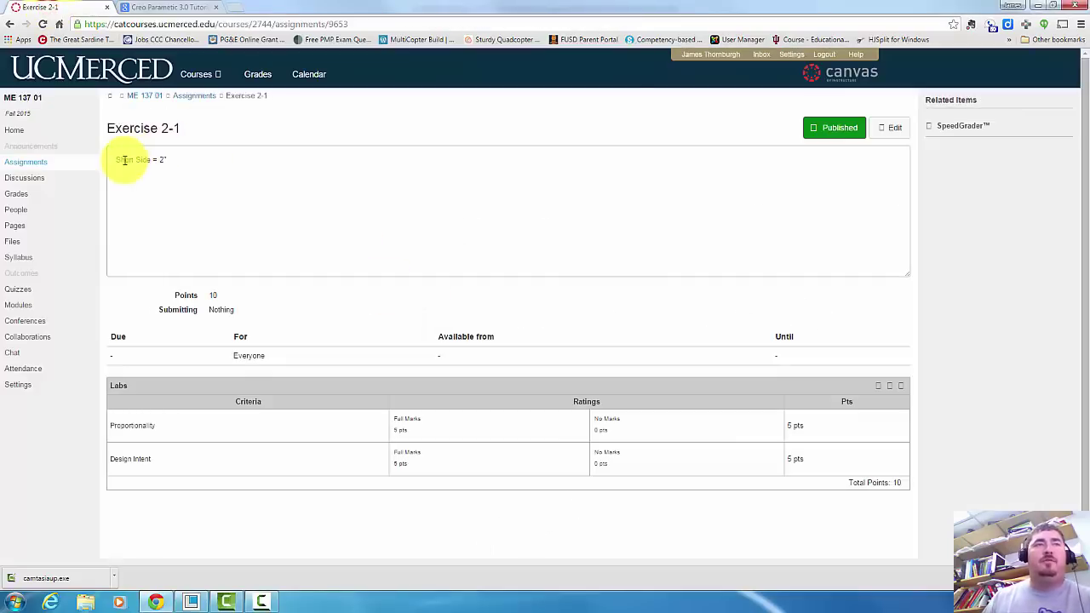
Return to the Google Books tutorial, then bring the empty U-CHANEL part in Creo forward.
{"action": "left_click", "coordinate": [162, 7]}
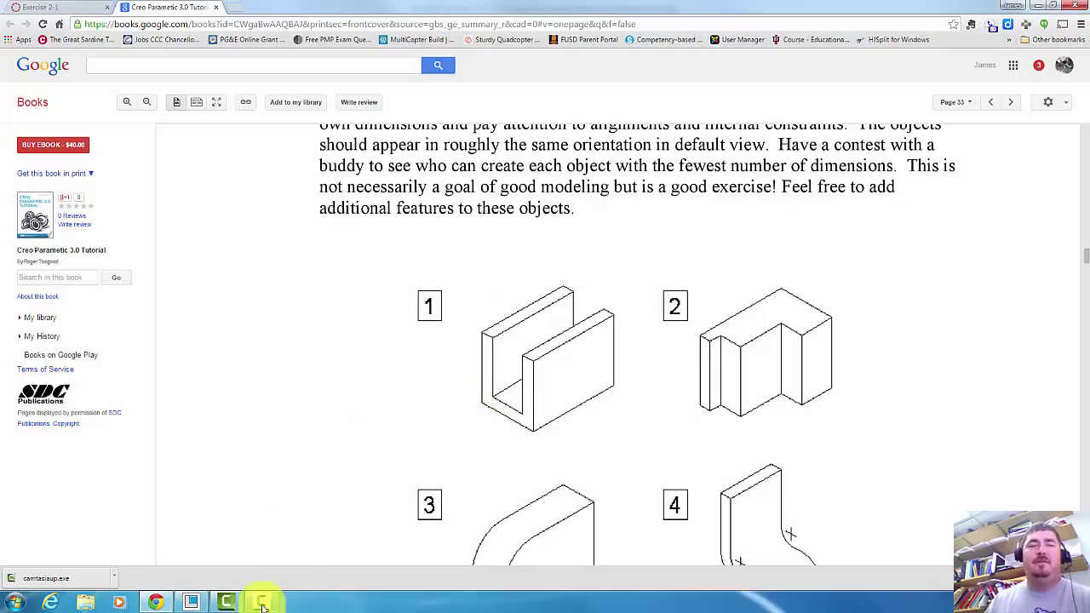
{"action": "mouse_move", "coordinate": [194, 603]}
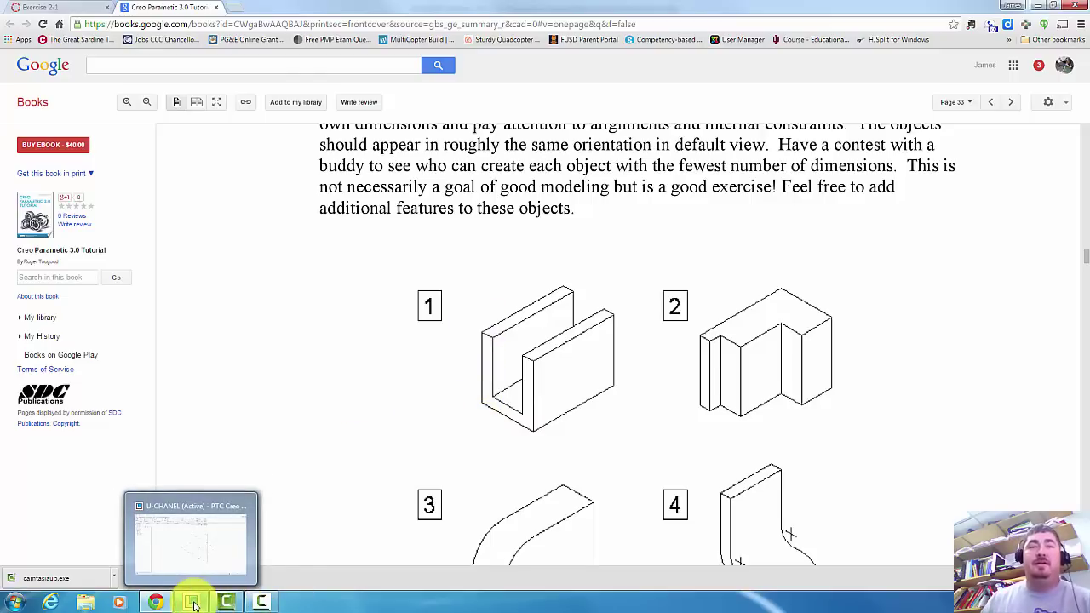
{"action": "left_click", "coordinate": [194, 603]}
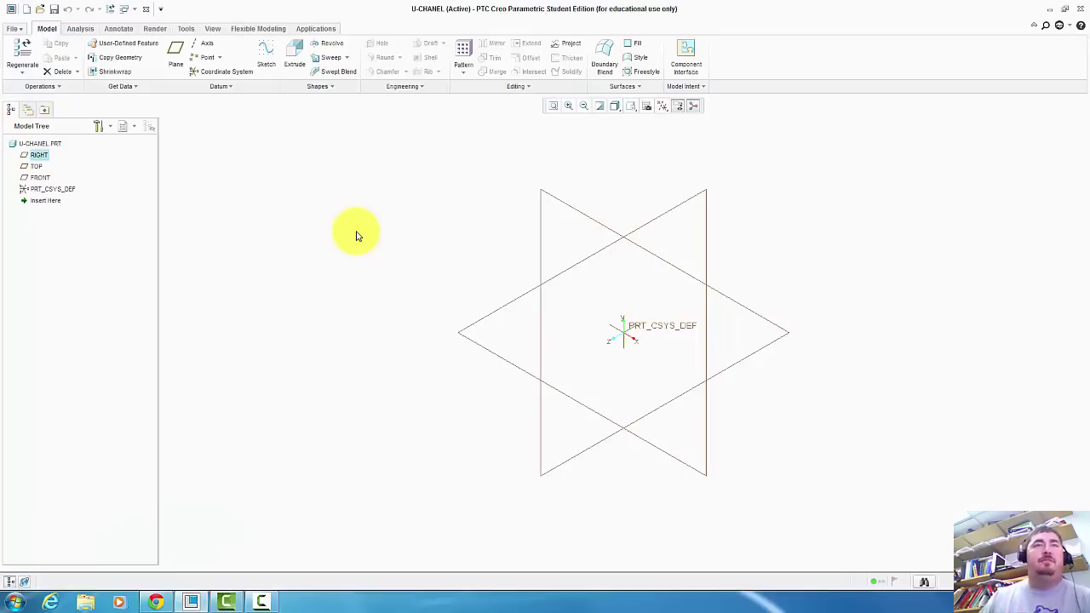
Start a new sketch on the TOP datum plane.
{"action": "left_click", "coordinate": [266, 53]}
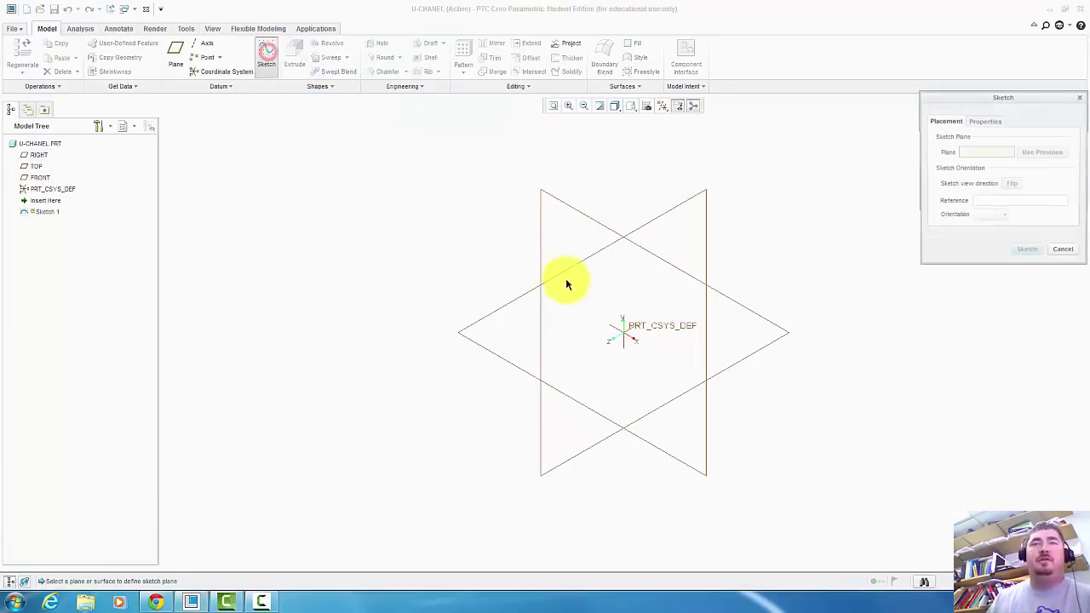
{"action": "left_click", "coordinate": [518, 297]}
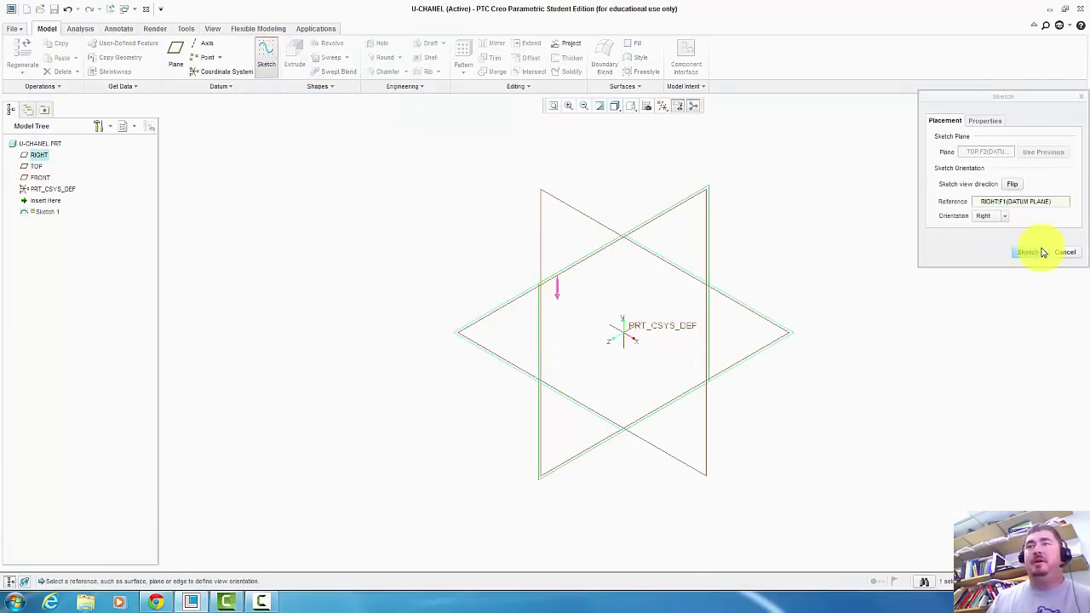
{"action": "left_click", "coordinate": [1039, 252]}
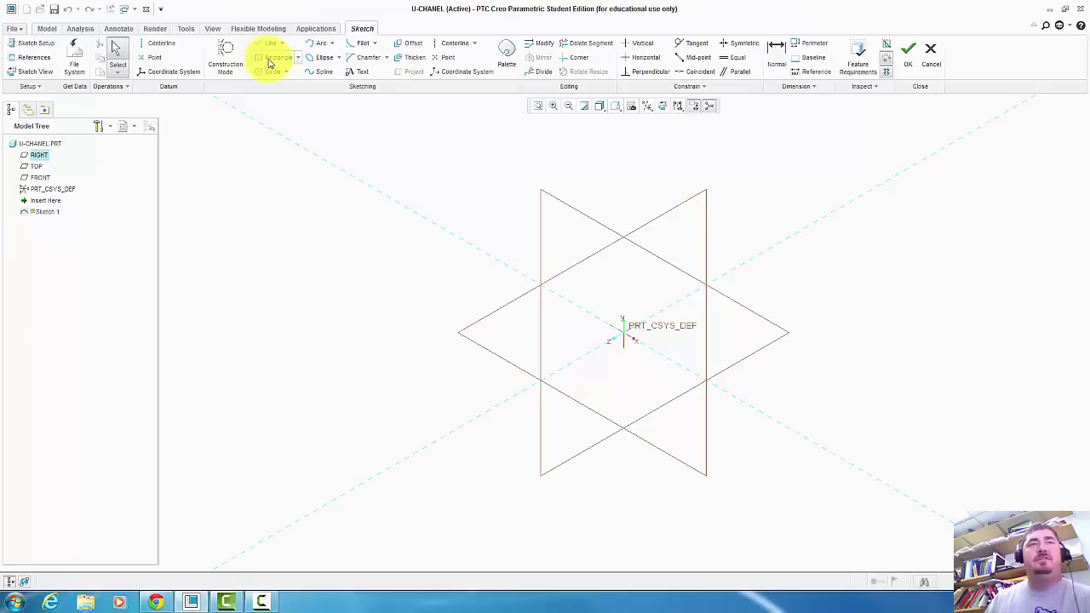
{"action": "left_click", "coordinate": [156, 601]}
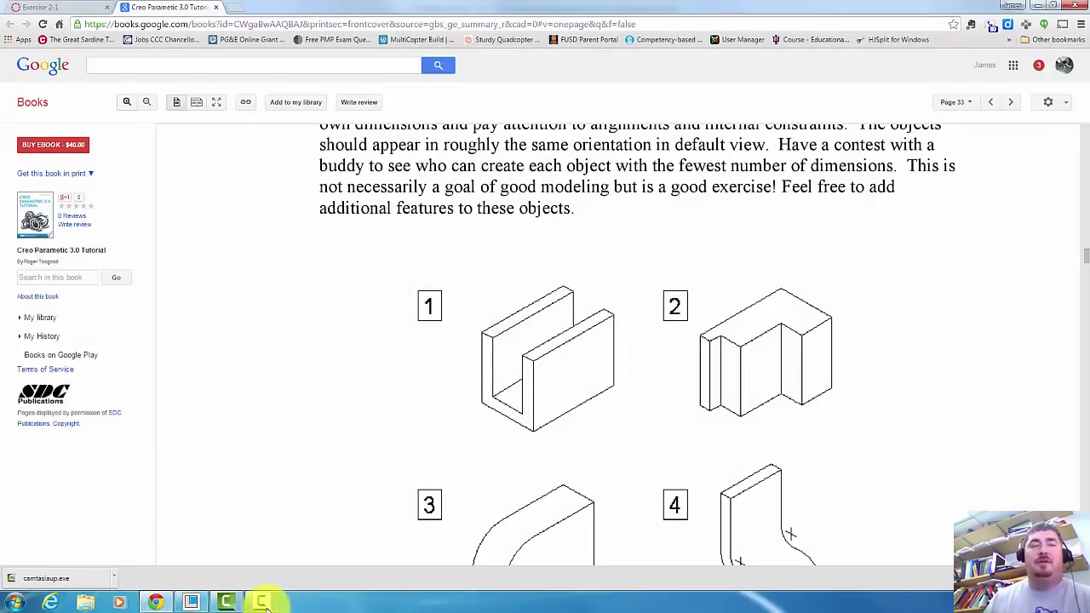
{"action": "left_click", "coordinate": [157, 602]}
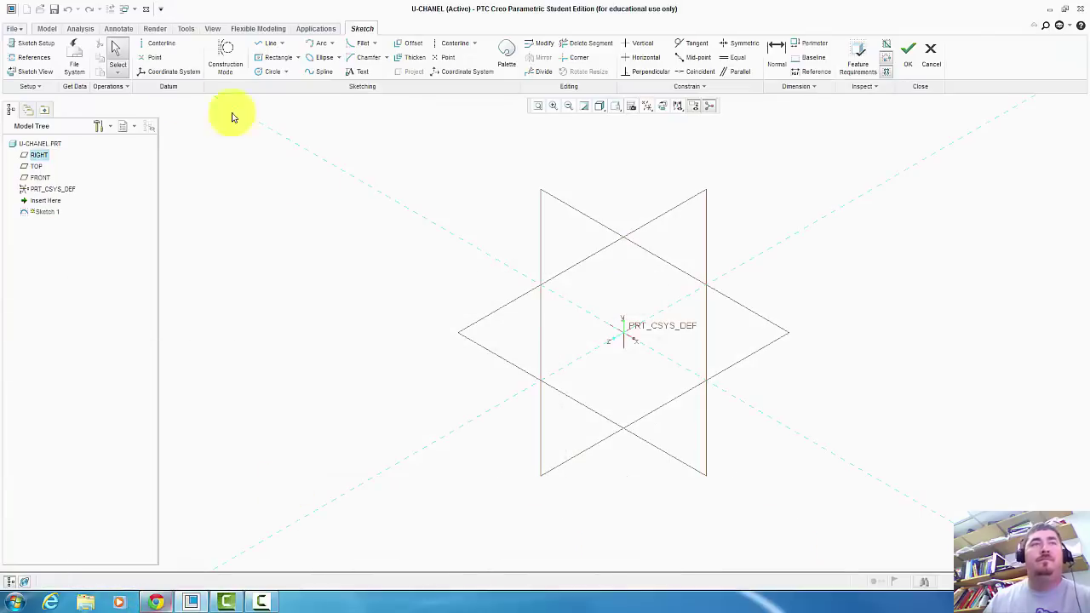
Draw a rectangle and dimension it 3.00 by 2.00.
{"action": "left_click", "coordinate": [256, 58]}
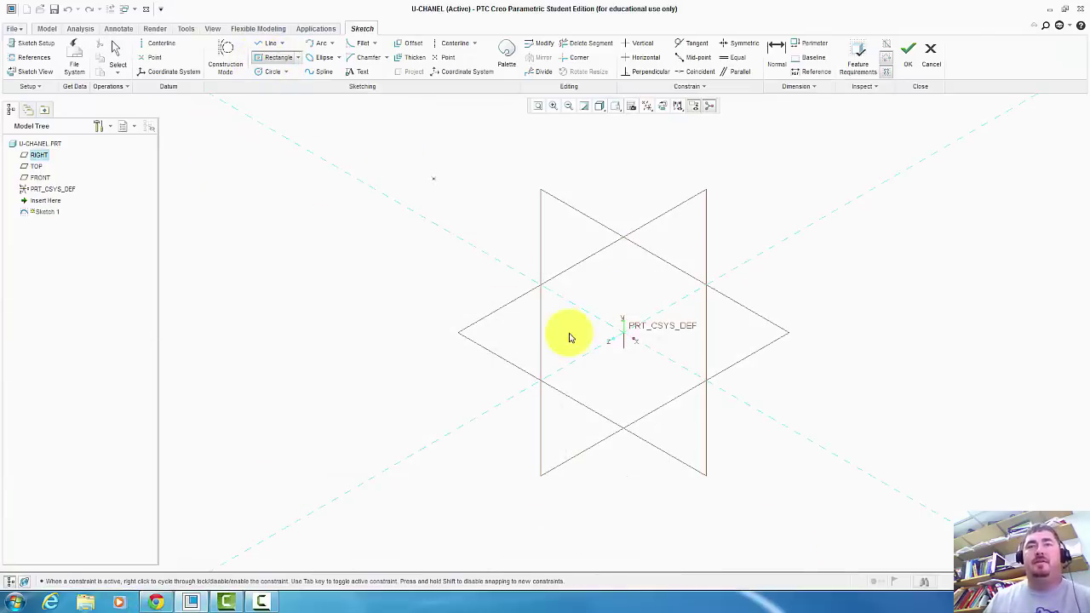
{"action": "left_click", "coordinate": [627, 334]}
{"action": "left_click", "coordinate": [805, 294]}
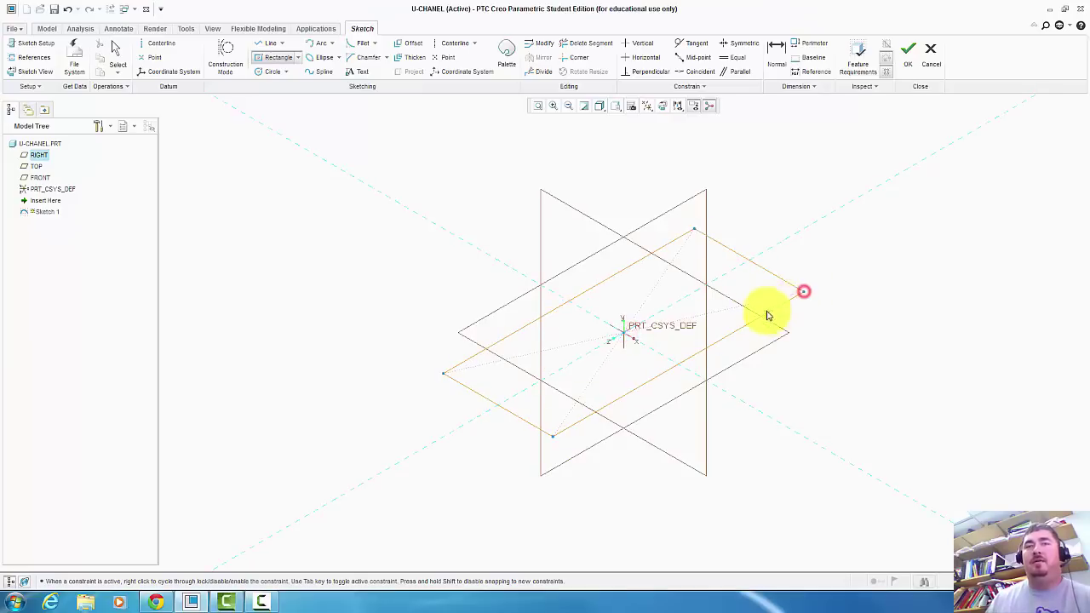
{"action": "middle_click", "coordinate": [765, 230]}
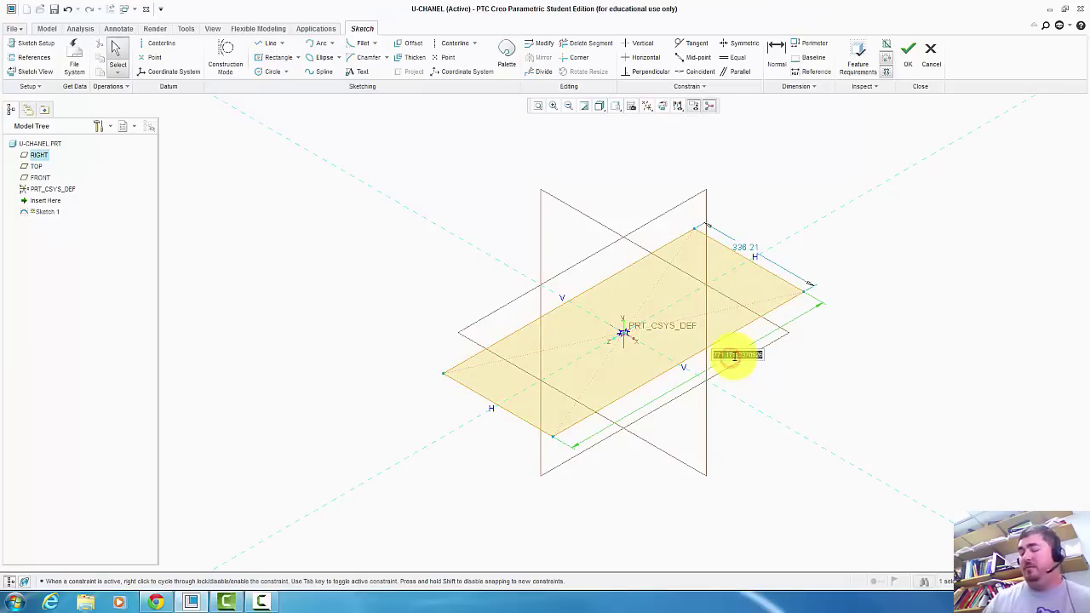
{"action": "key", "text": "ctrl+d"}
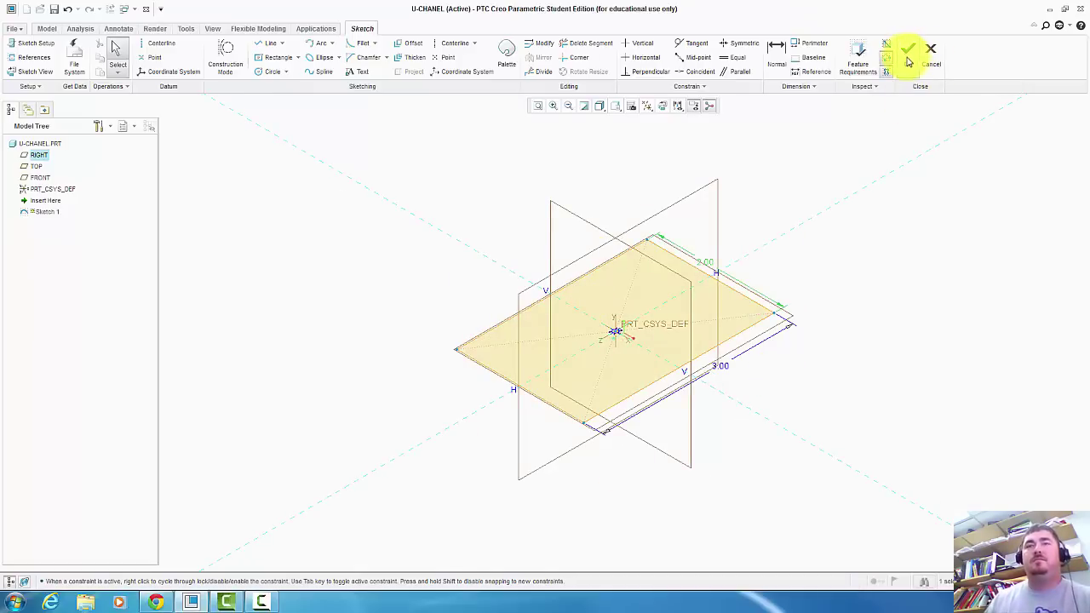
{"action": "left_click", "coordinate": [880, 228]}
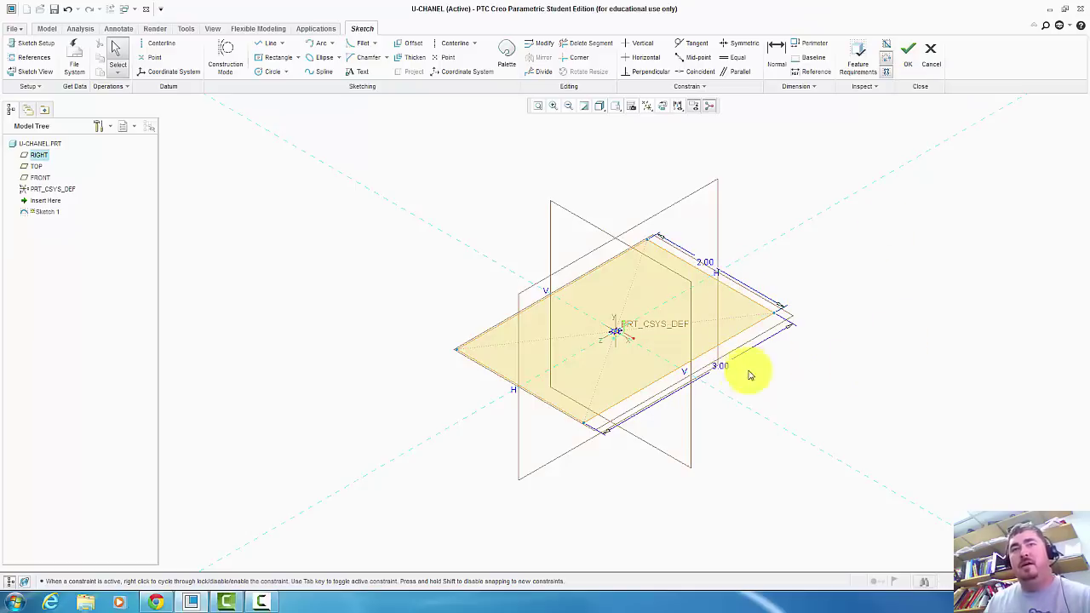
Finish Sketch 1 and extrude it 2.5 deep into a solid block.
{"action": "left_click", "coordinate": [908, 53]}
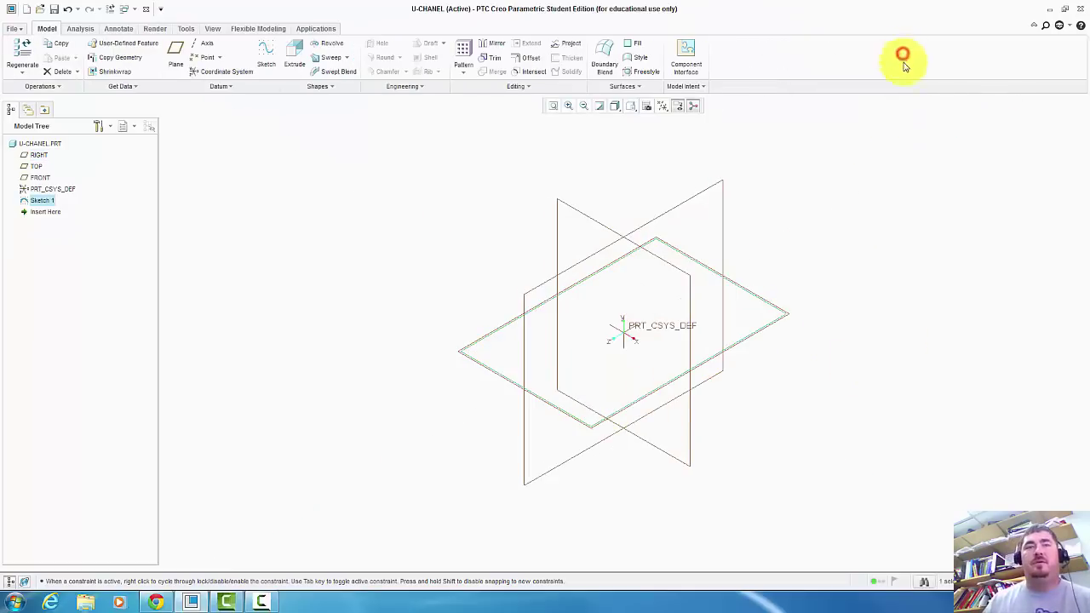
{"action": "left_click", "coordinate": [296, 55]}
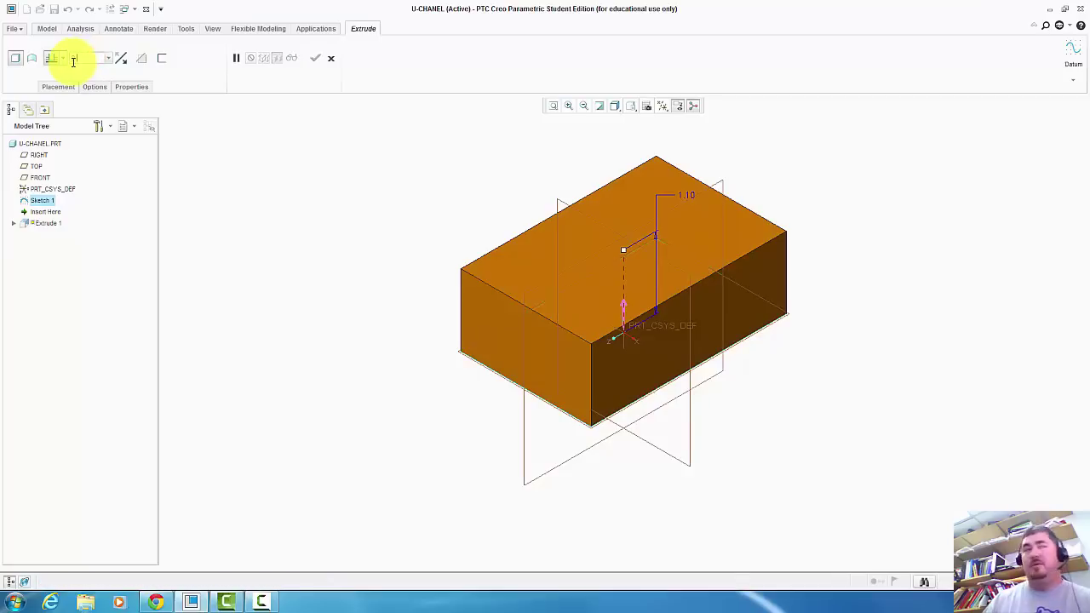
{"action": "type", "text": "2.5"}
{"action": "key", "text": "Return"}
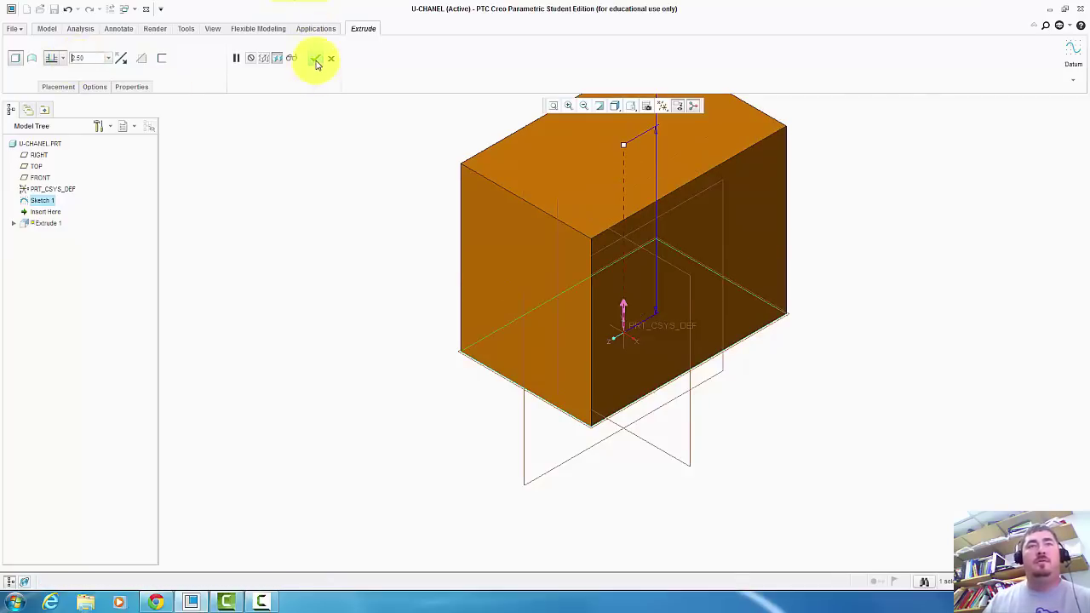
{"action": "left_click", "coordinate": [315, 58]}
{"action": "left_click", "coordinate": [343, 440]}
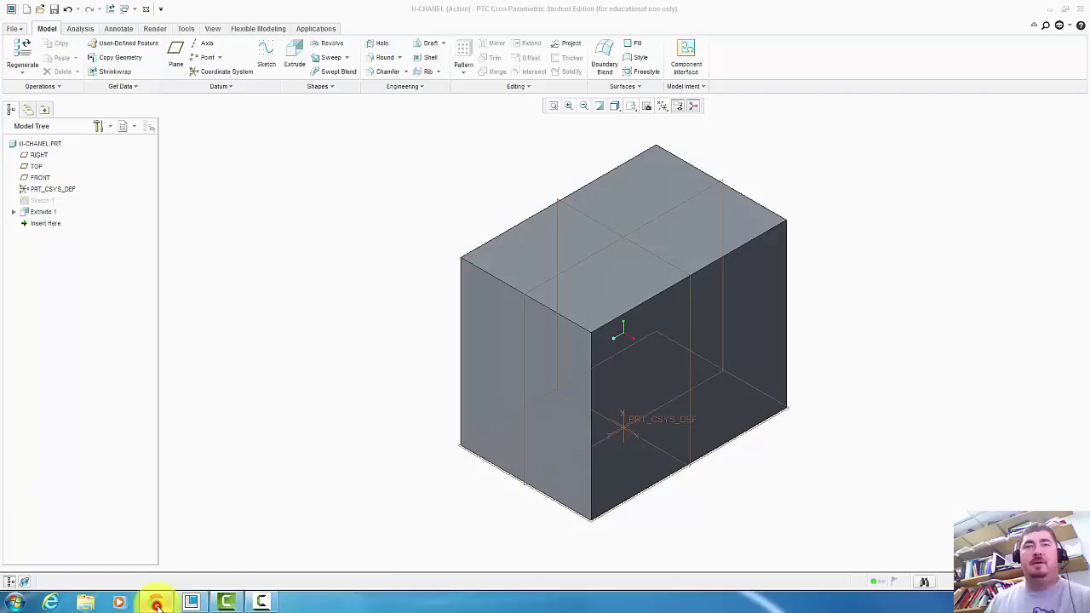
Compare the new block against the tutorial's exercise drawing.
{"action": "left_click", "coordinate": [156, 602]}
{"action": "left_click", "coordinate": [157, 602]}
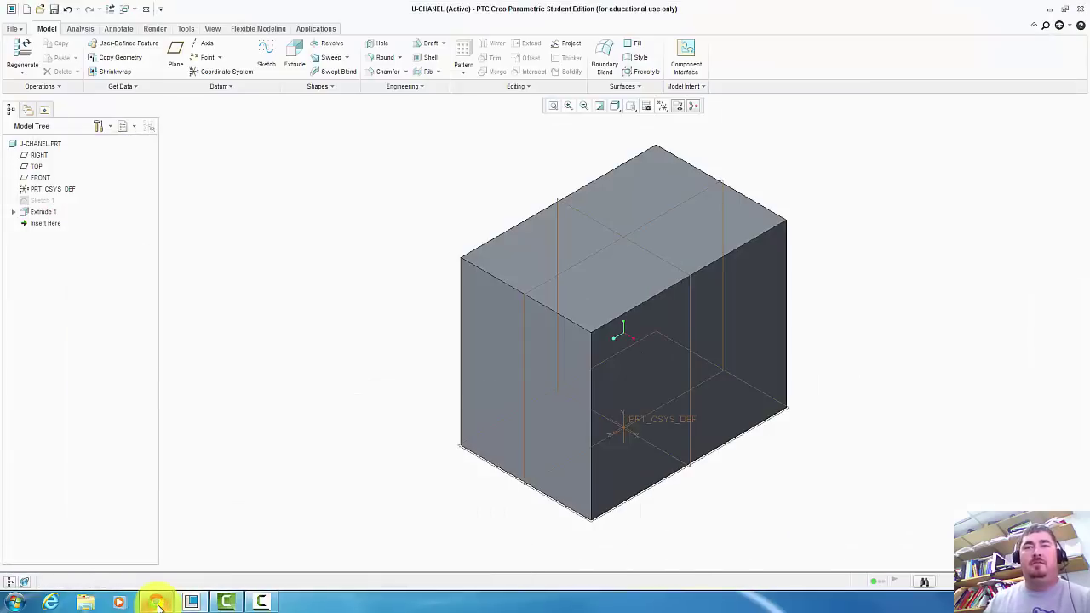
{"action": "left_click", "coordinate": [157, 602]}
{"action": "left_click", "coordinate": [157, 602]}
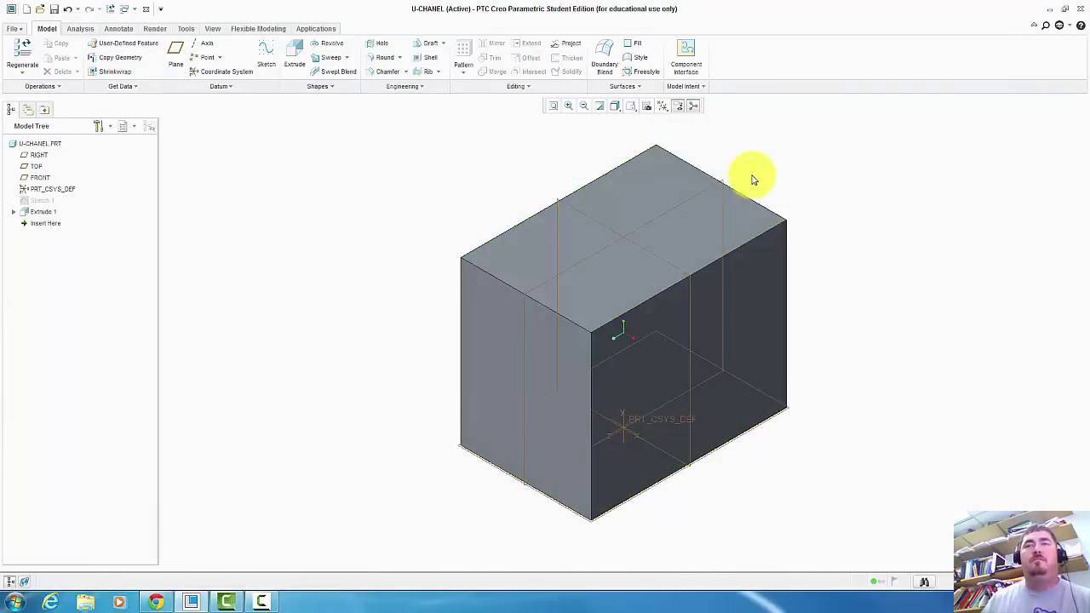
Start a new sketch on the block's left face.
{"action": "left_click", "coordinate": [284, 203]}
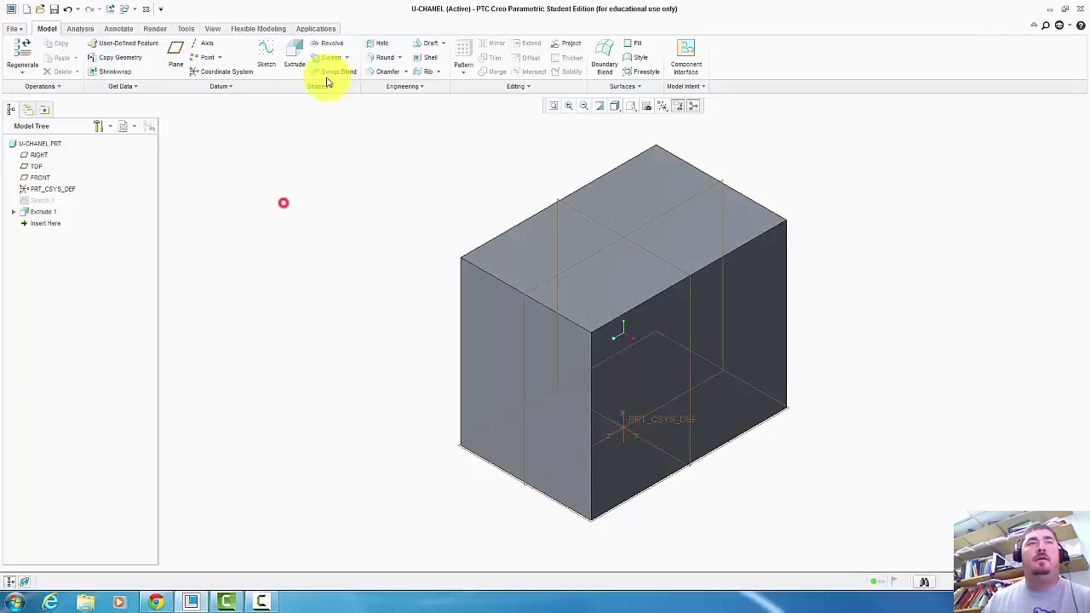
{"action": "left_click", "coordinate": [267, 57]}
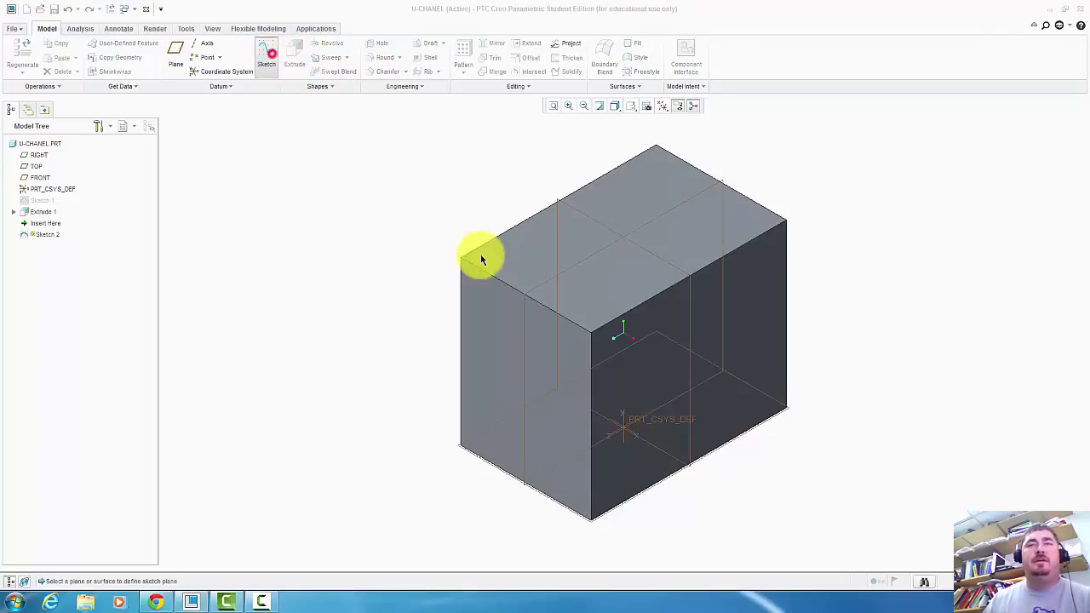
{"action": "left_click", "coordinate": [481, 304]}
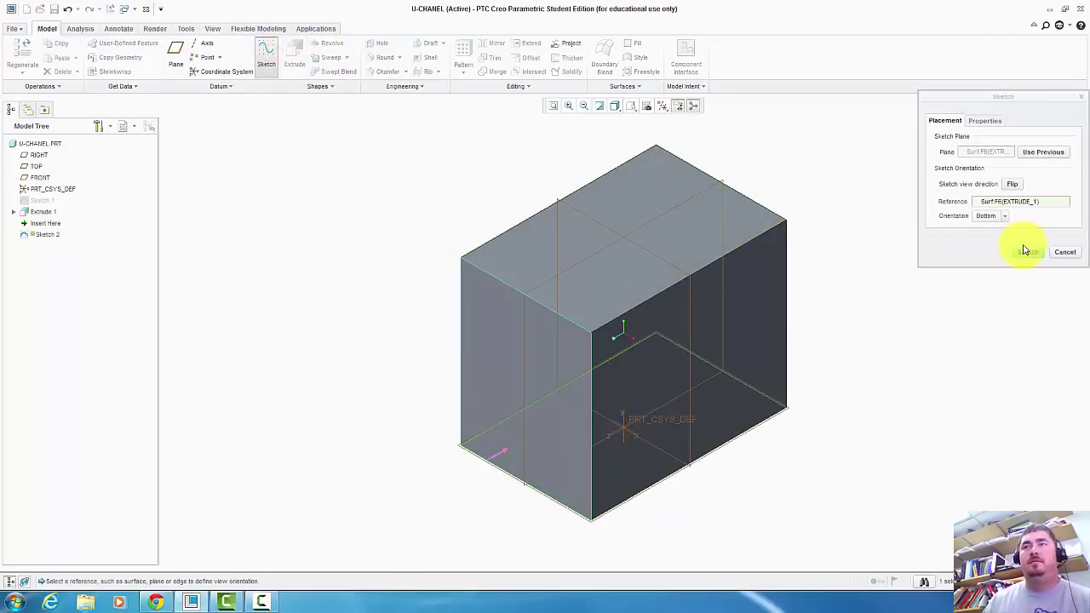
{"action": "left_click", "coordinate": [1027, 252]}
Project the block's top-left edge into the sketch as a reference.
{"action": "left_click", "coordinate": [355, 179]}
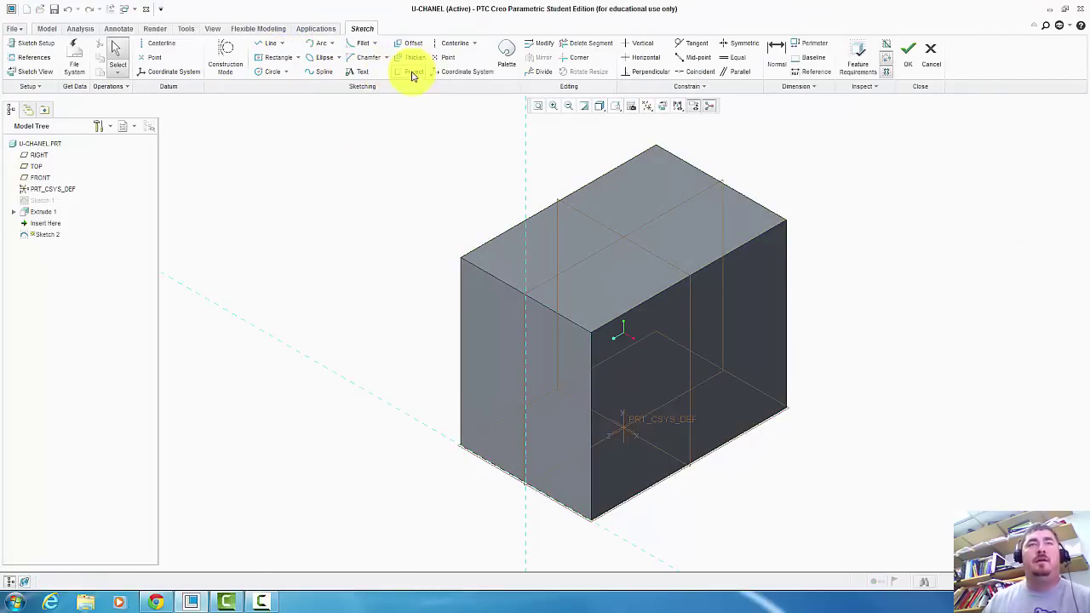
{"action": "left_click", "coordinate": [412, 72]}
{"action": "left_click", "coordinate": [494, 279]}
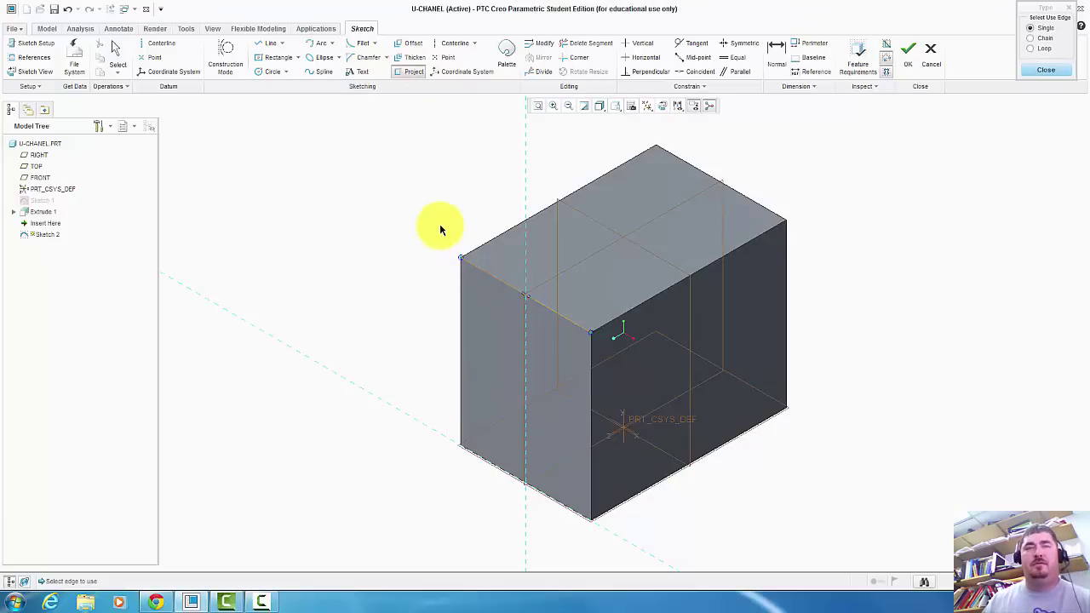
{"action": "left_click", "coordinate": [449, 214]}
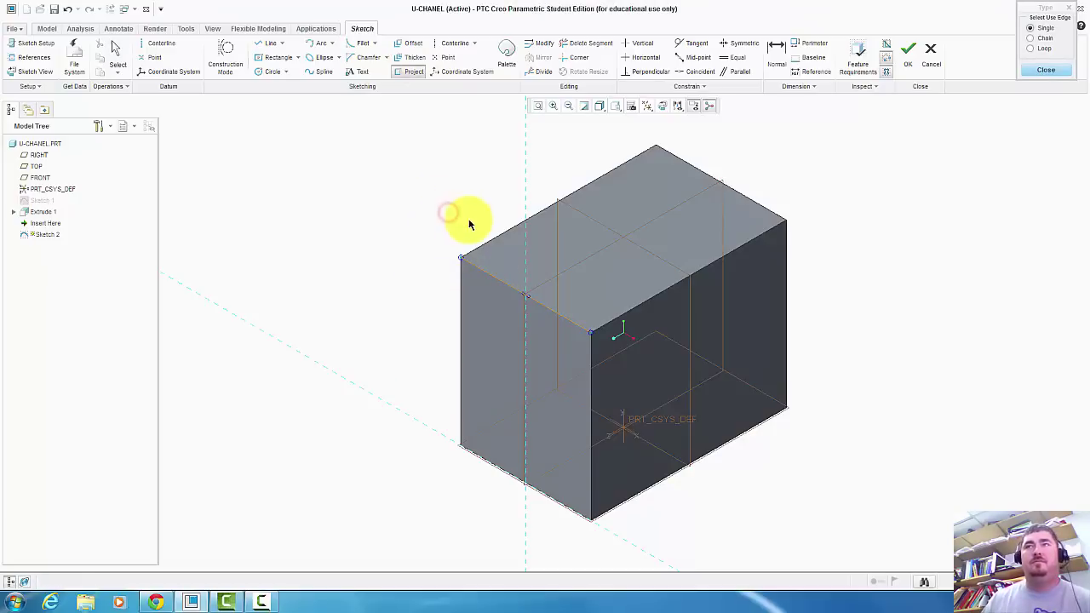
{"action": "left_click", "coordinate": [473, 194]}
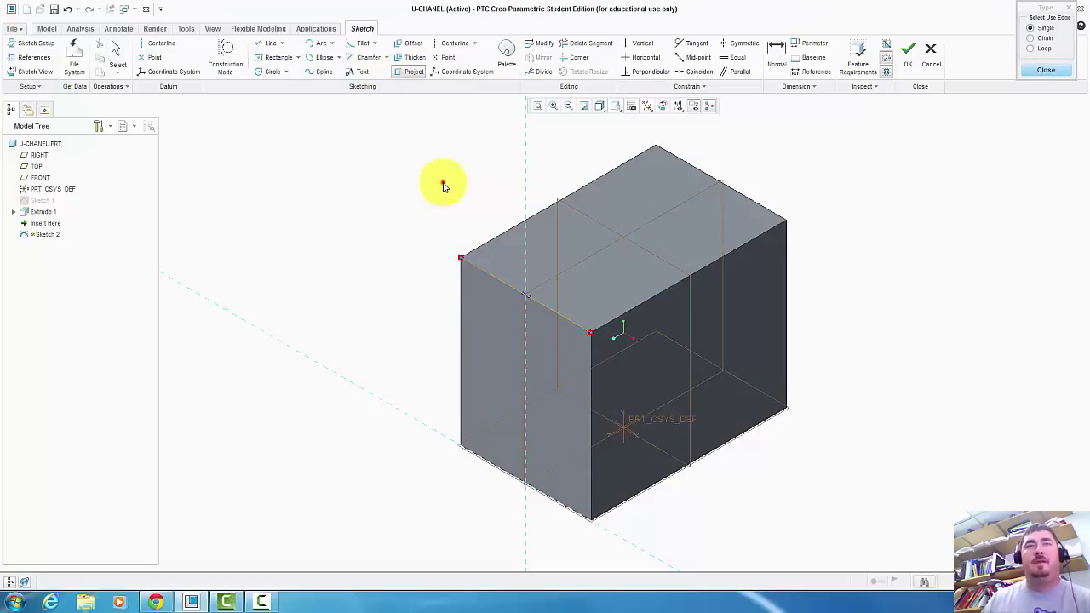
{"action": "left_click", "coordinate": [444, 182]}
{"action": "left_click", "coordinate": [492, 277]}
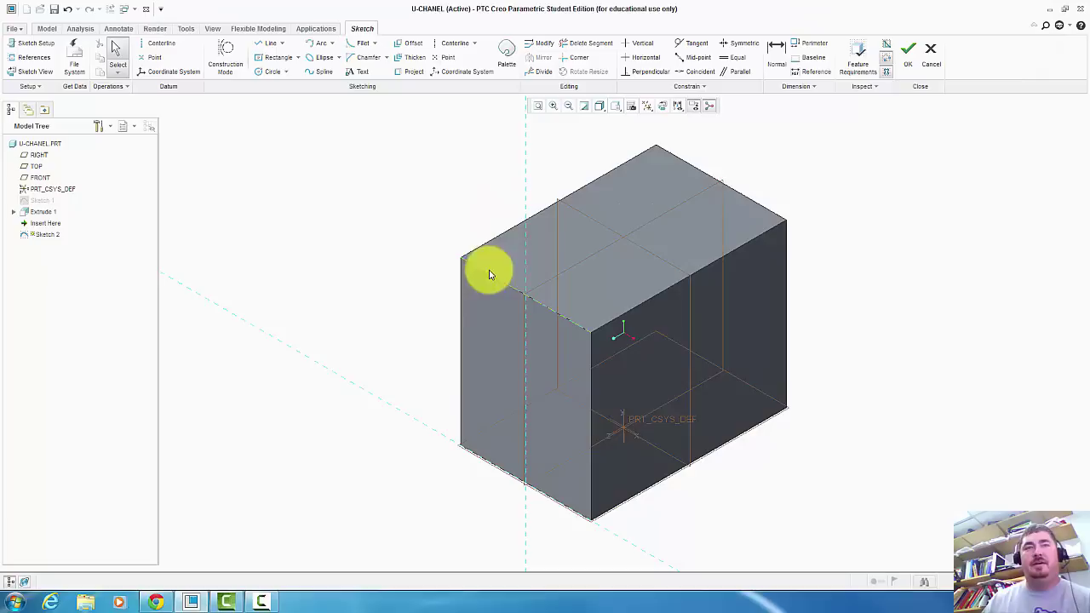
Draw a tall corner rectangle below the projected edge, position it, then consult the reference book.
{"action": "left_click", "coordinate": [300, 58]}
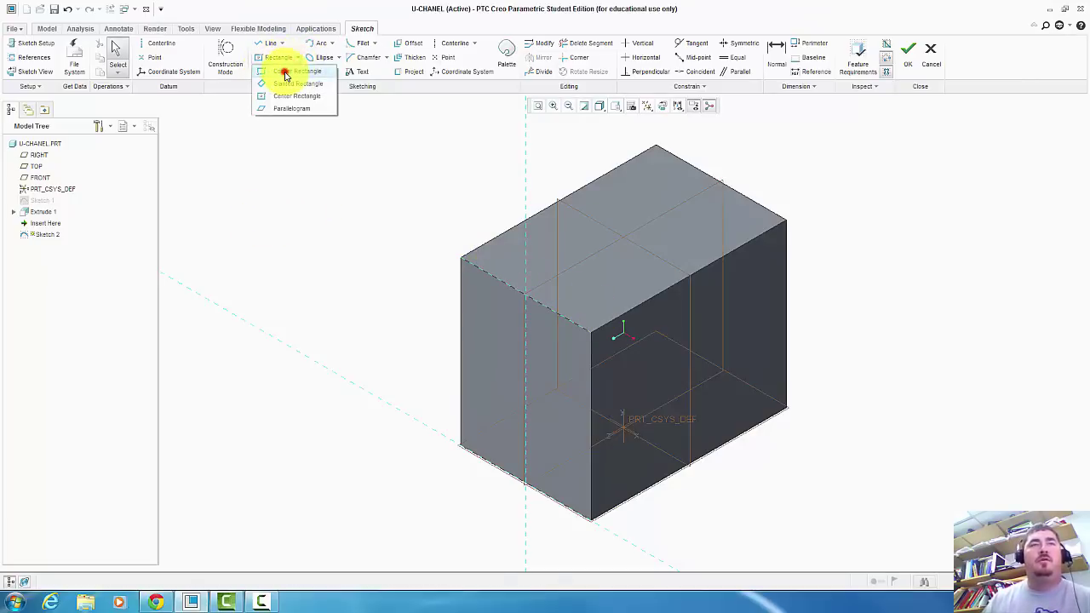
{"action": "left_click", "coordinate": [285, 75]}
{"action": "left_click", "coordinate": [485, 272]}
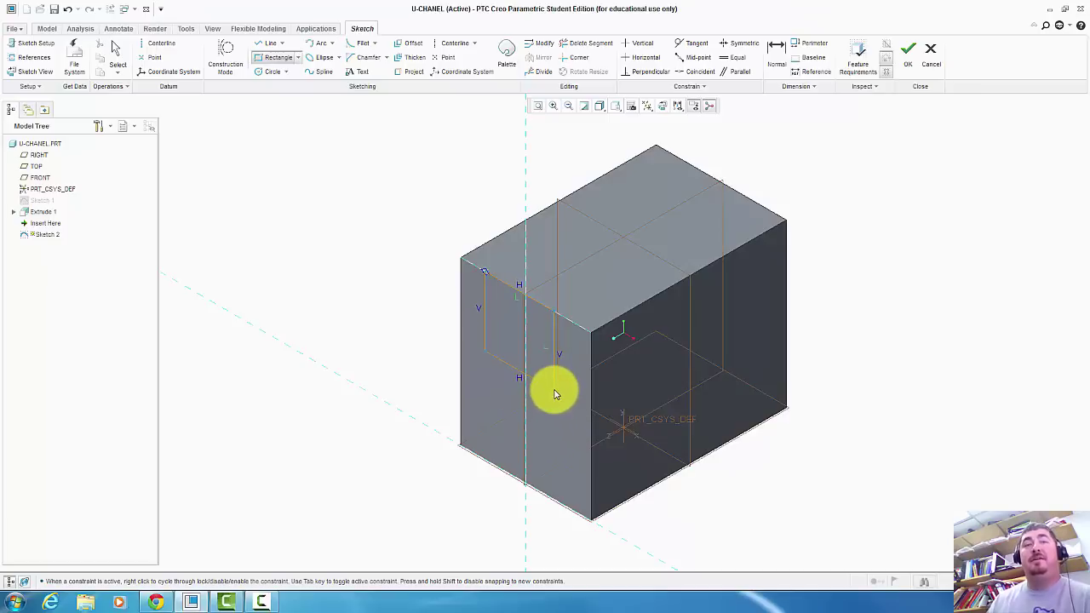
{"action": "left_click", "coordinate": [563, 460]}
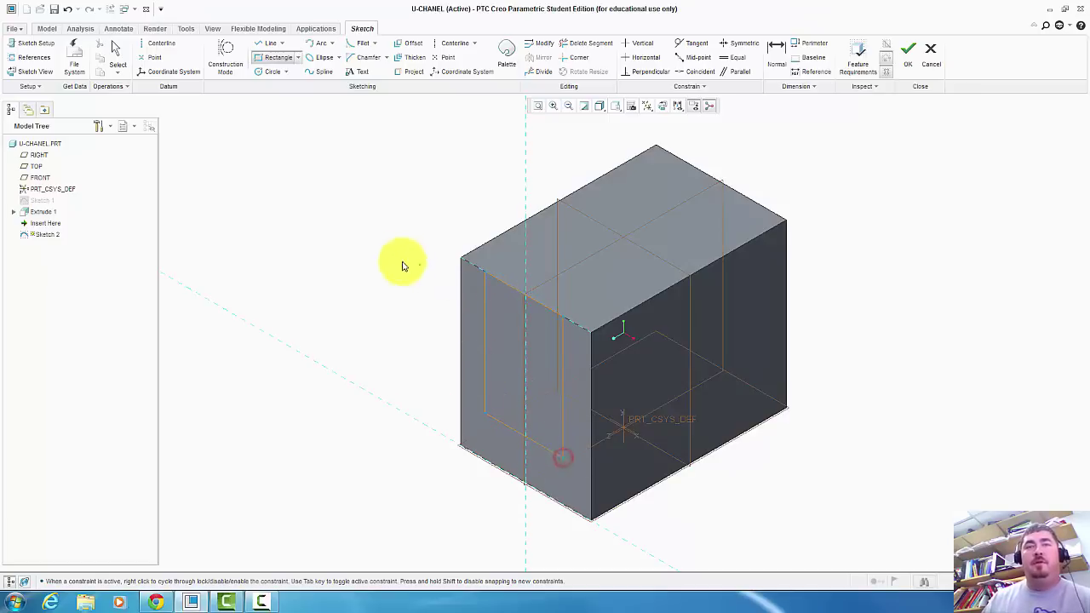
{"action": "middle_click", "coordinate": [391, 205]}
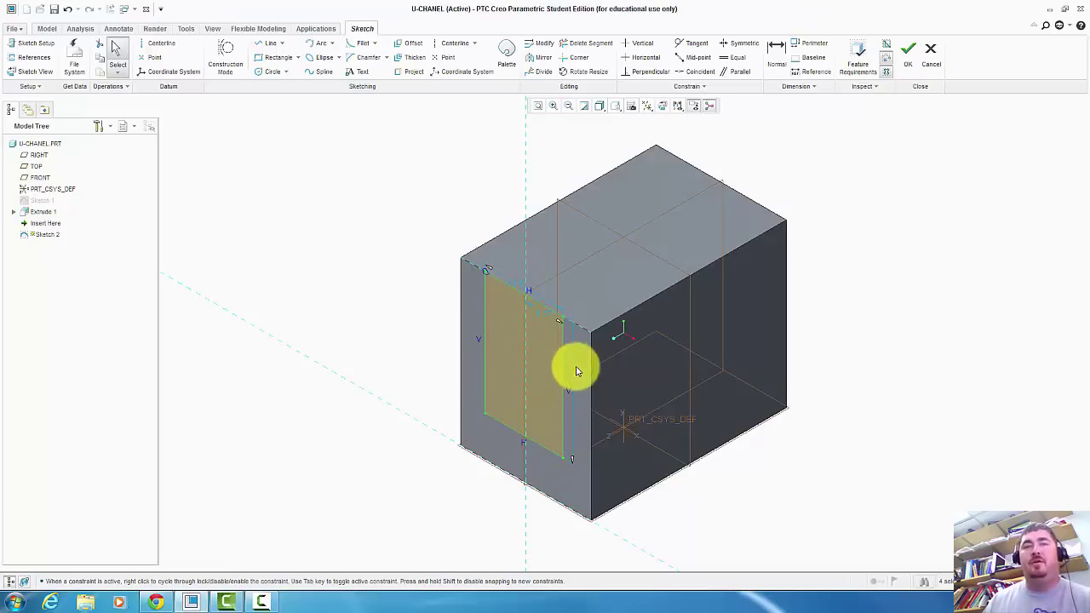
{"action": "scroll", "coordinate": [529, 300], "scroll_direction": "up", "scroll_amount": 2}
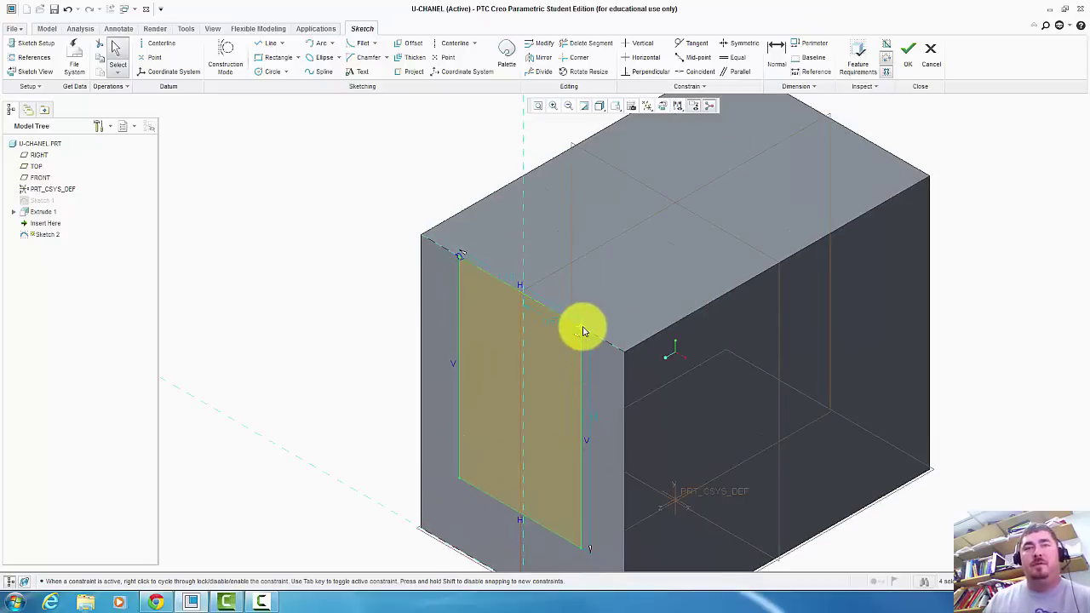
{"action": "mouse_move", "coordinate": [579, 330]}
{"action": "left_mouse_down"}
{"action": "mouse_move", "coordinate": [628, 353]}
{"action": "mouse_move", "coordinate": [511, 304]}
{"action": "mouse_move", "coordinate": [567, 327]}
{"action": "left_mouse_up"}
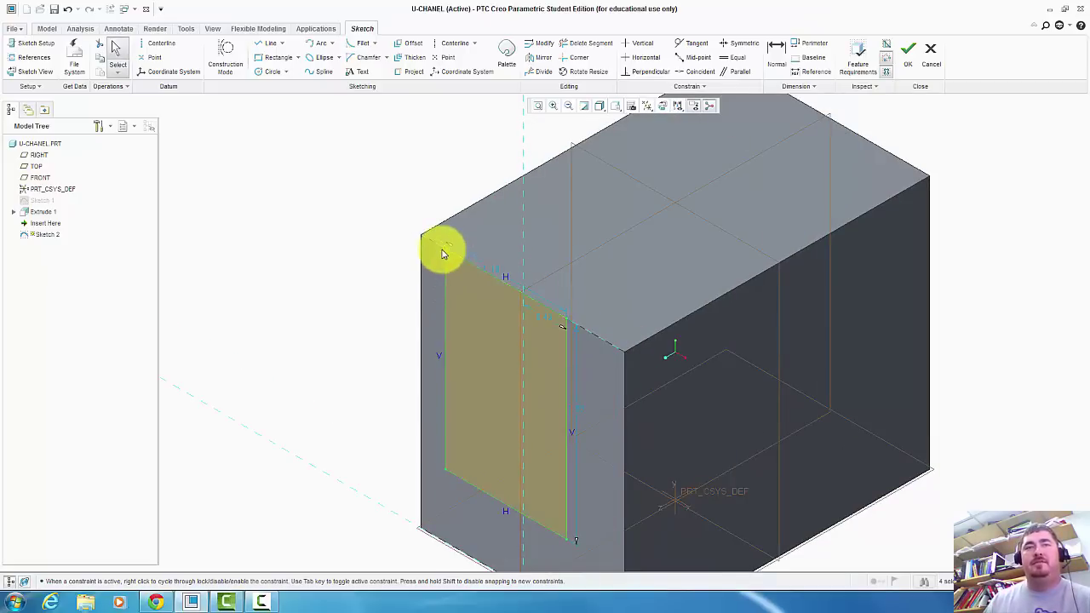
{"action": "mouse_move", "coordinate": [444, 251]}
{"action": "left_mouse_down"}
{"action": "mouse_move", "coordinate": [411, 243]}
{"action": "mouse_move", "coordinate": [452, 268]}
{"action": "mouse_move", "coordinate": [454, 255]}
{"action": "left_mouse_up"}
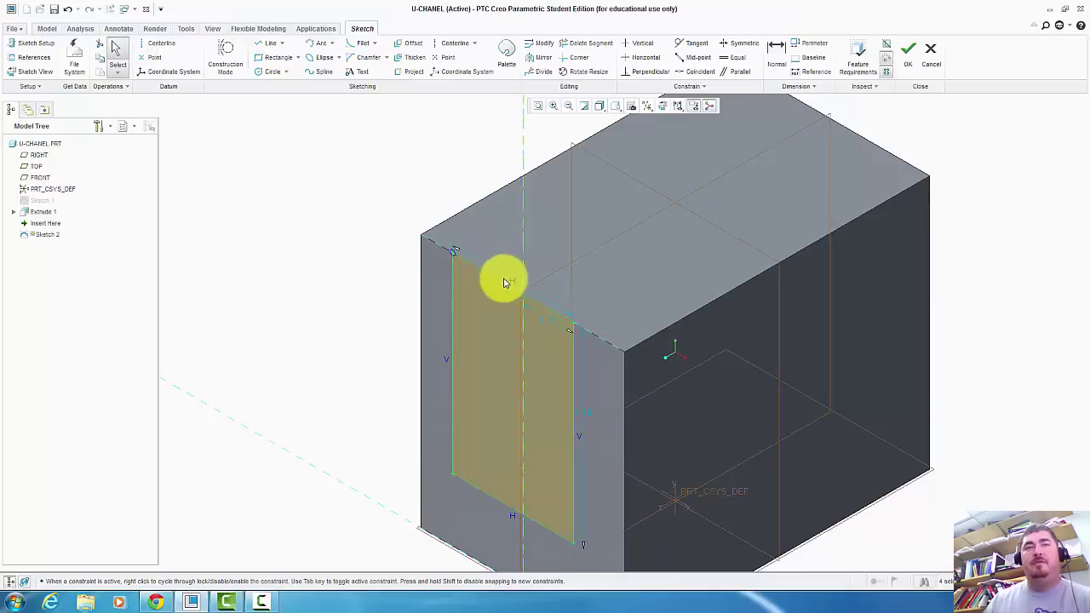
{"action": "left_click", "coordinate": [595, 372]}
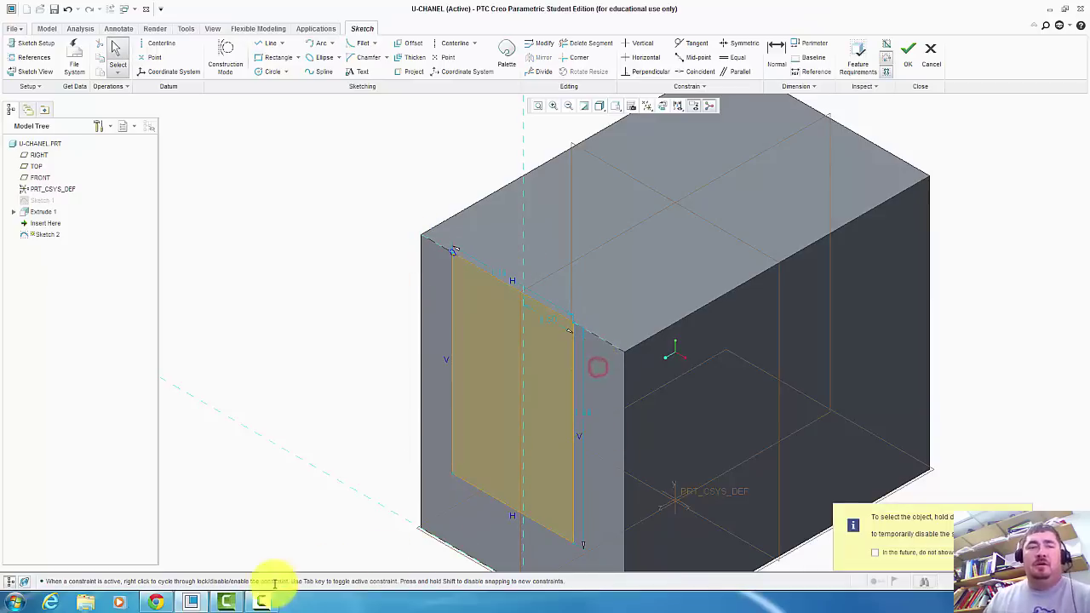
{"action": "left_click", "coordinate": [158, 601]}
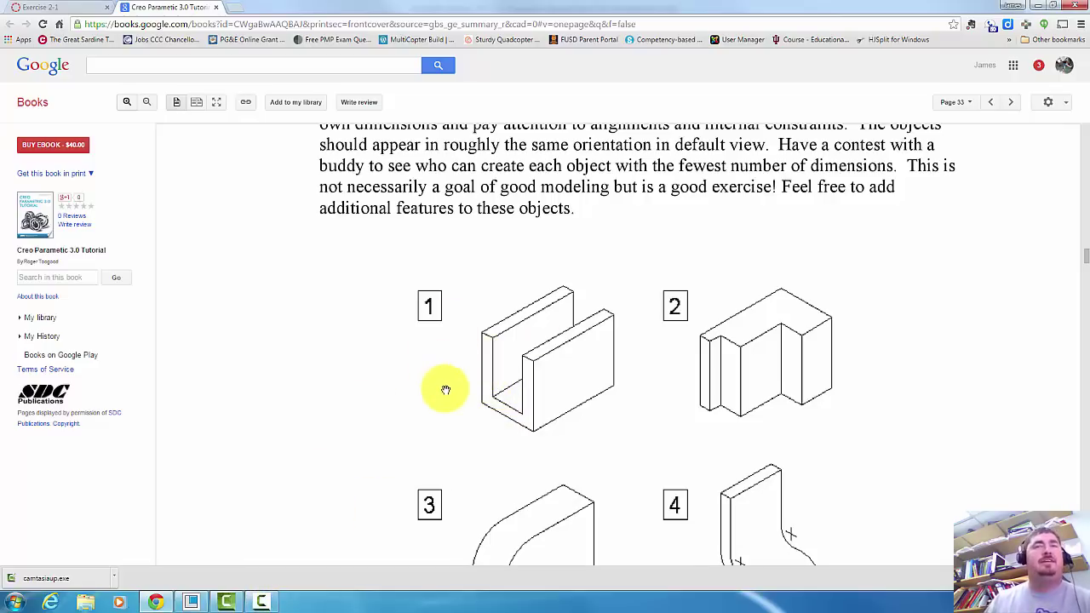
Dimension the rectangle's left edge 0.40 from the block's edge.
{"action": "left_click", "coordinate": [156, 600]}
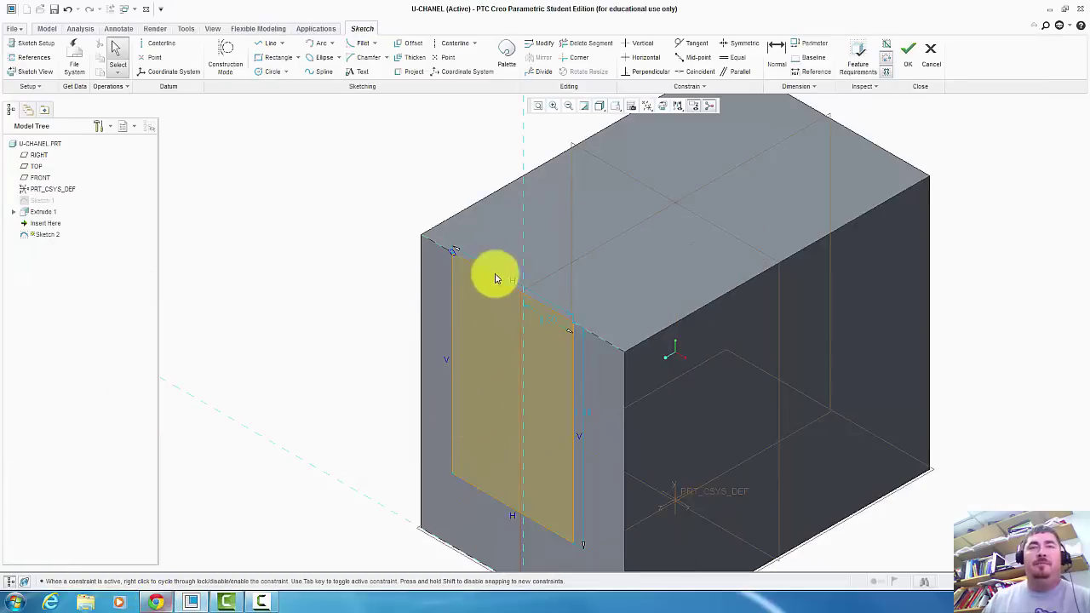
{"action": "left_click", "coordinate": [366, 250]}
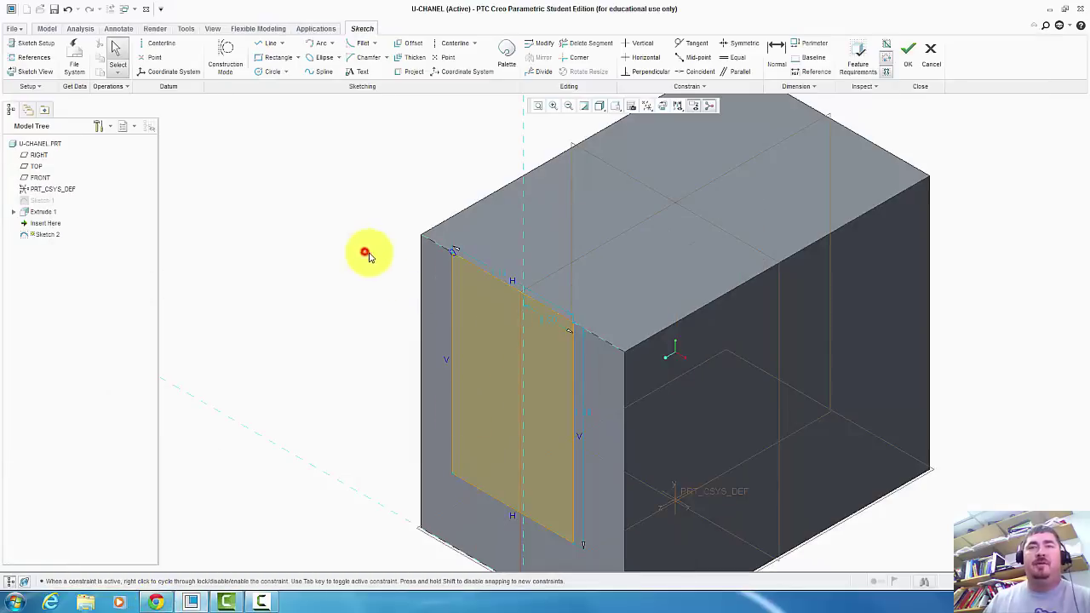
{"action": "left_click", "coordinate": [770, 53]}
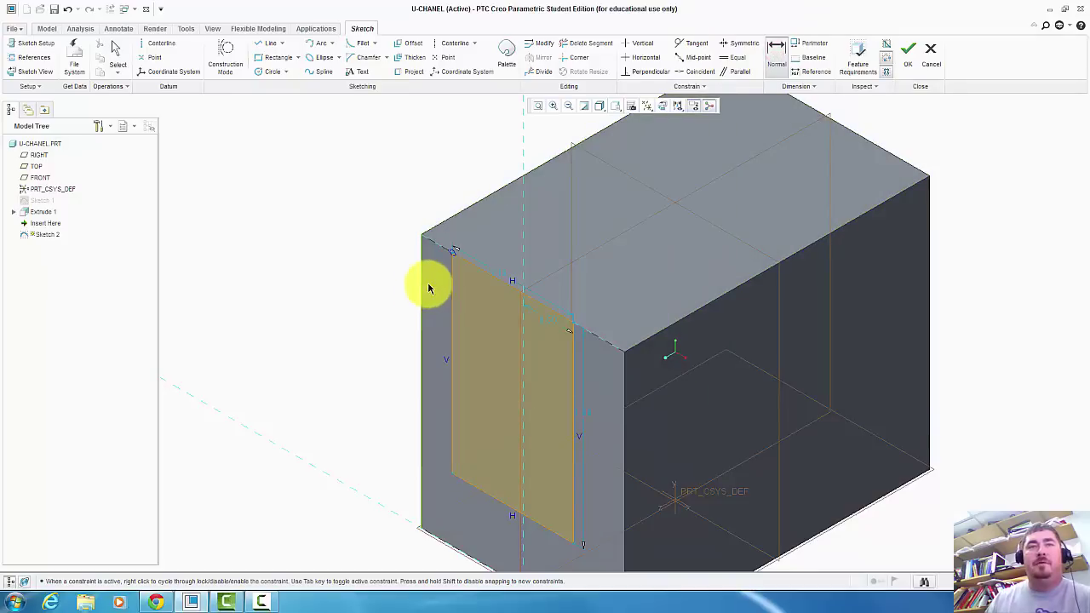
{"action": "left_click", "coordinate": [450, 284]}
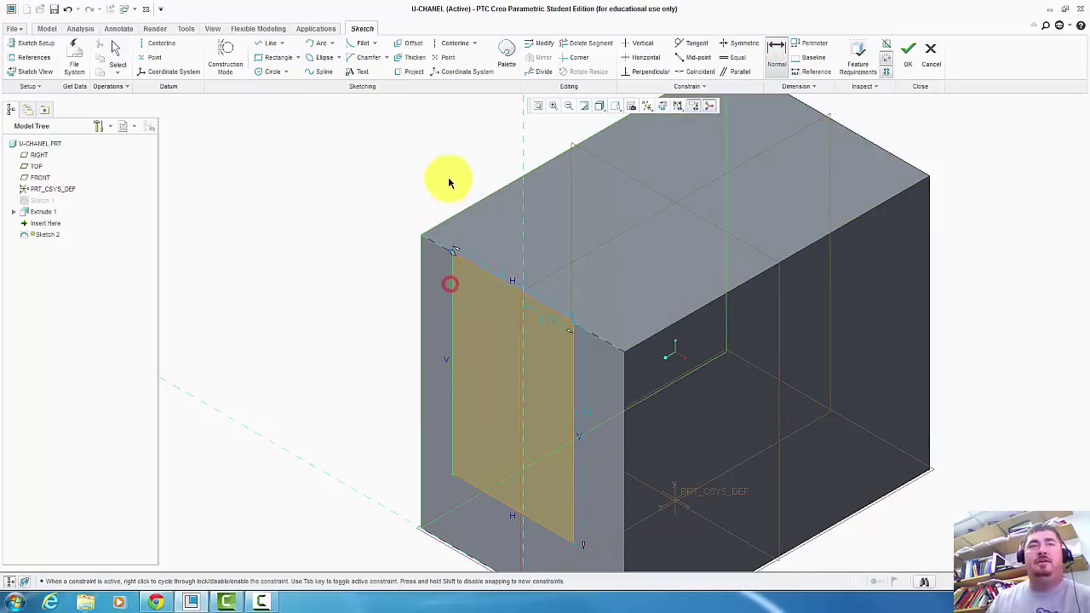
{"action": "left_click", "coordinate": [443, 186]}
{"action": "middle_click", "coordinate": [443, 182]}
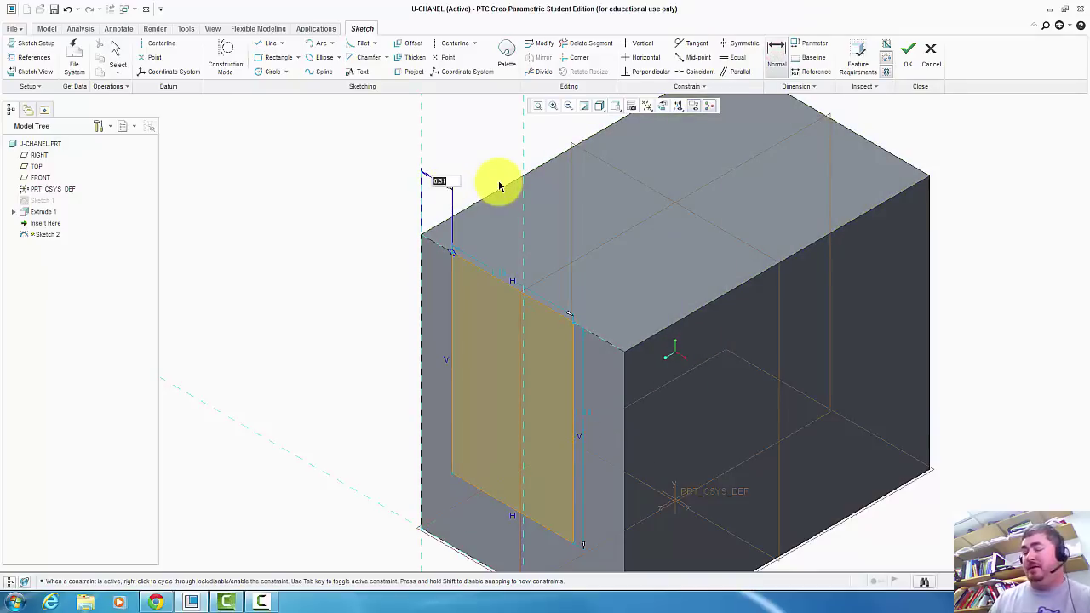
{"action": "type", "text": ".4"}
{"action": "key", "text": "Return"}
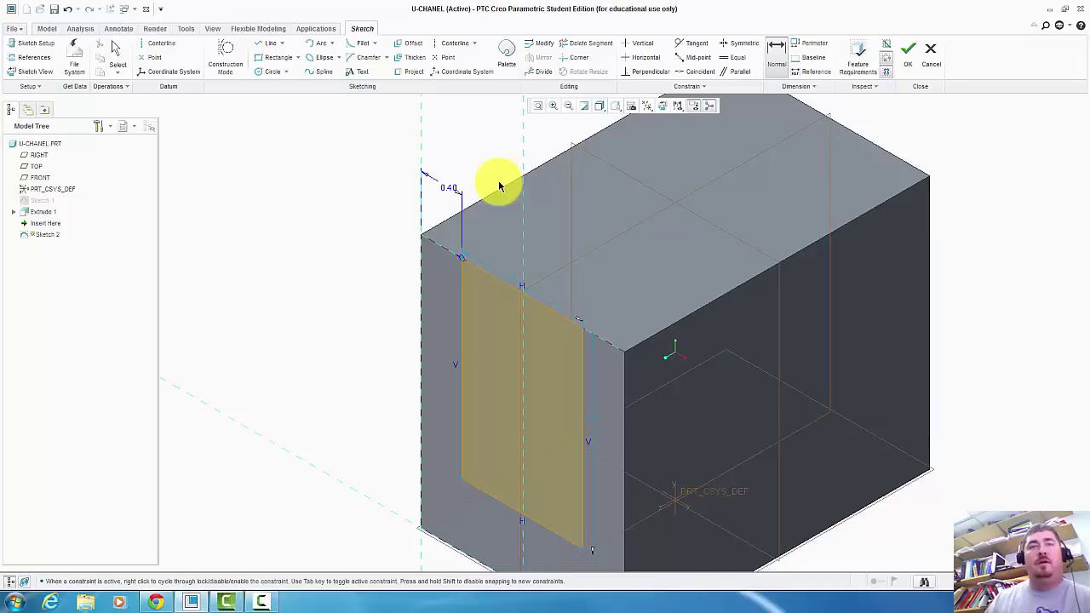
Dimension the rectangle's height, ending at 2.10.
{"action": "scroll", "coordinate": [511, 375], "scroll_direction": "down", "scroll_amount": 2}
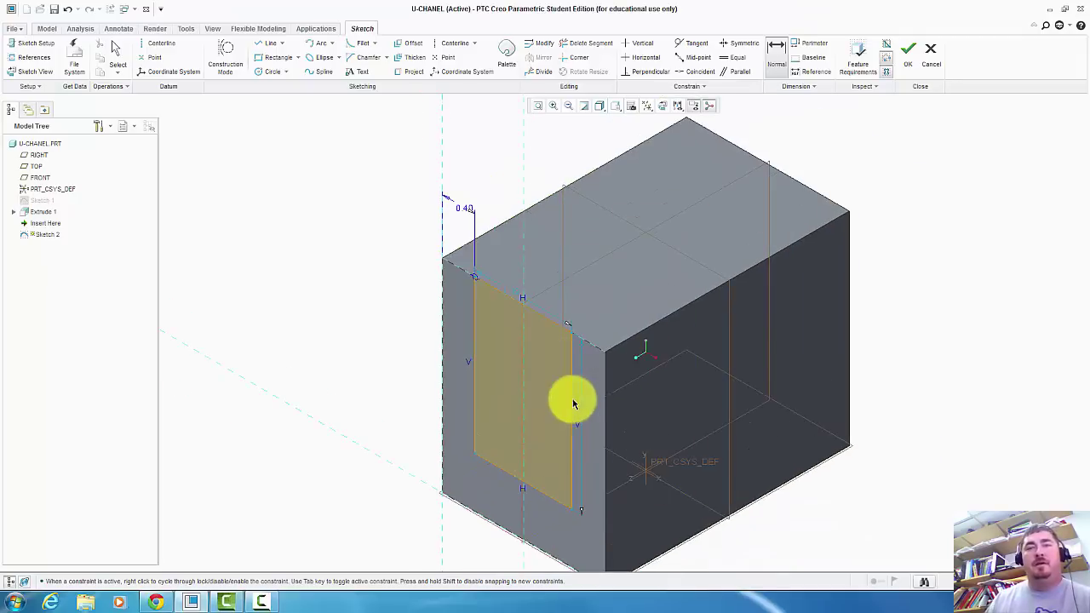
{"action": "left_click", "coordinate": [583, 405]}
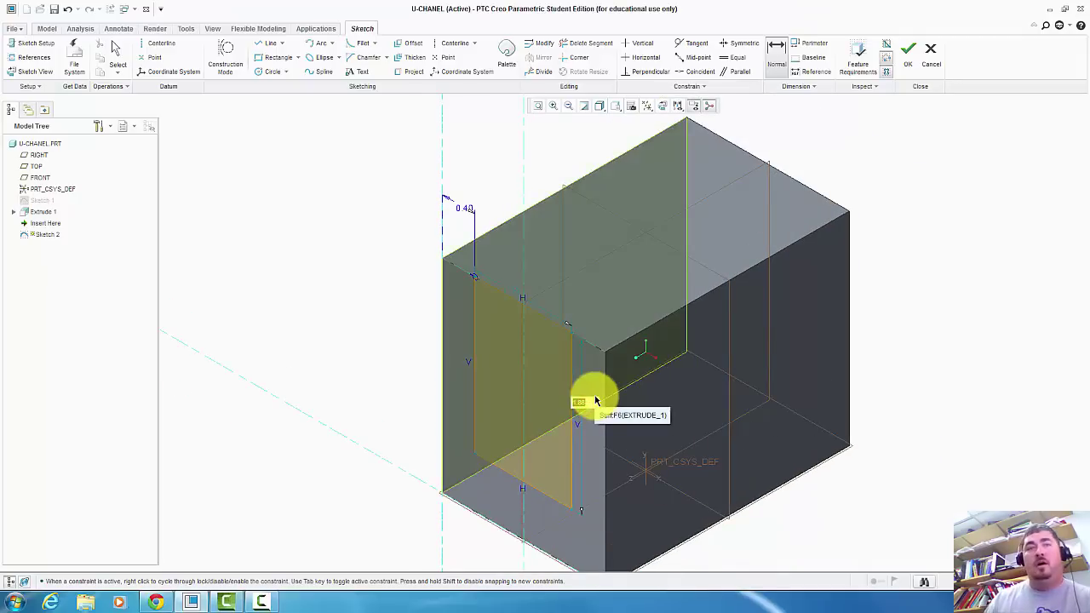
{"action": "type", "text": "2.25"}
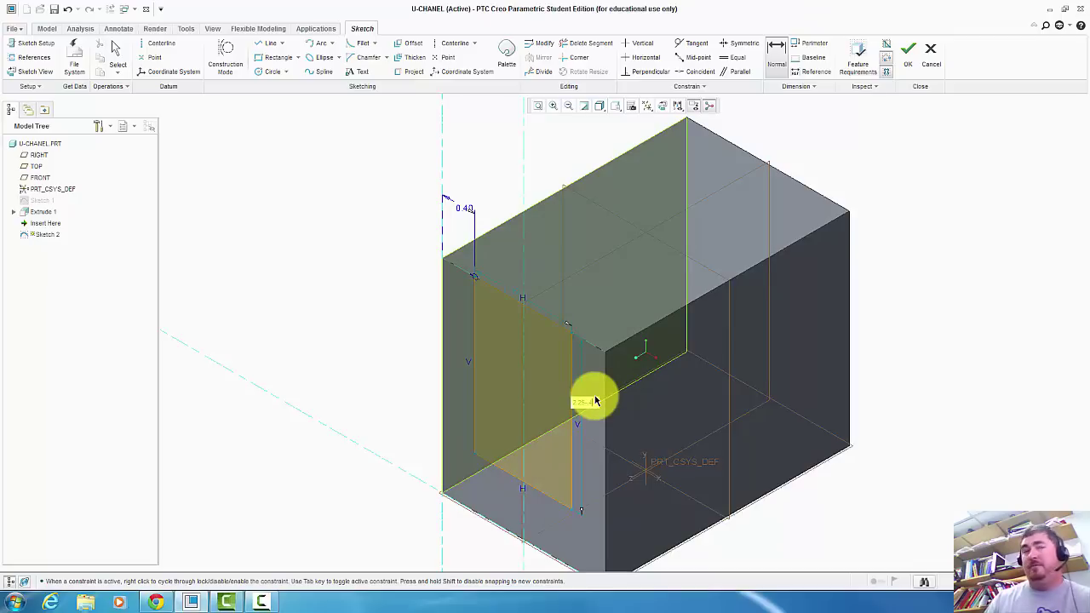
{"action": "key", "text": "Return"}
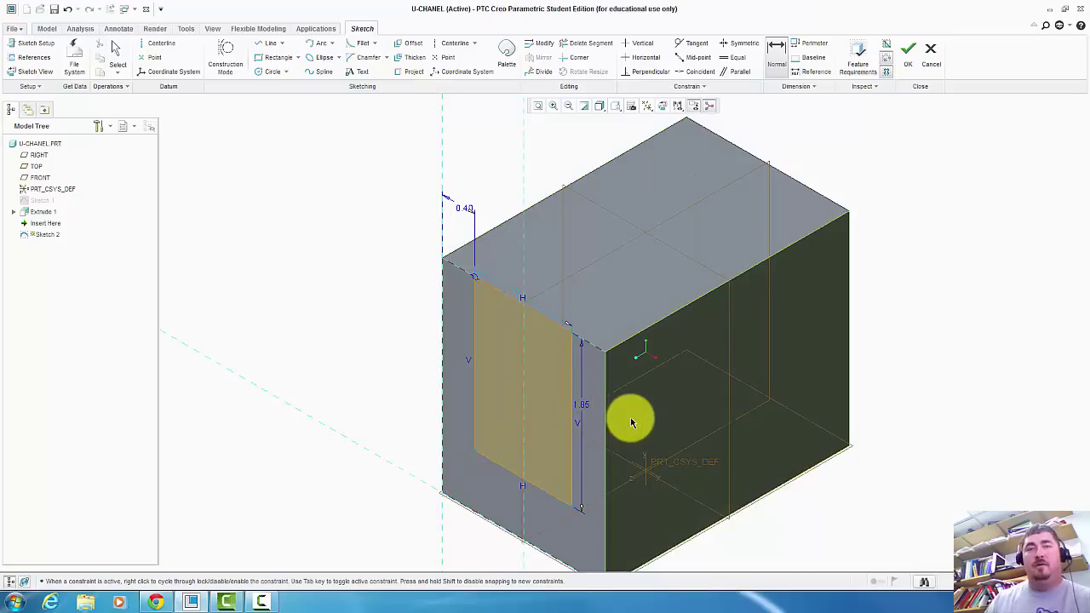
{"action": "mouse_move", "coordinate": [578, 401]}
{"action": "middle_mouse_down"}
{"action": "mouse_move", "coordinate": [596, 301]}
{"action": "mouse_move", "coordinate": [676, 285]}
{"action": "mouse_move", "coordinate": [647, 290]}
{"action": "middle_mouse_up"}
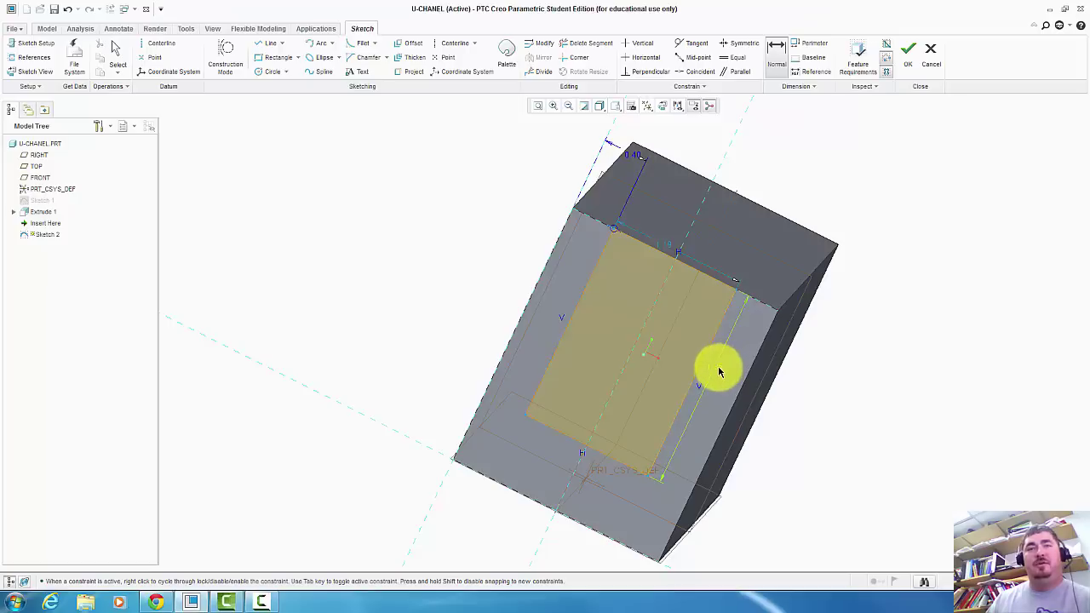
{"action": "left_click", "coordinate": [719, 369]}
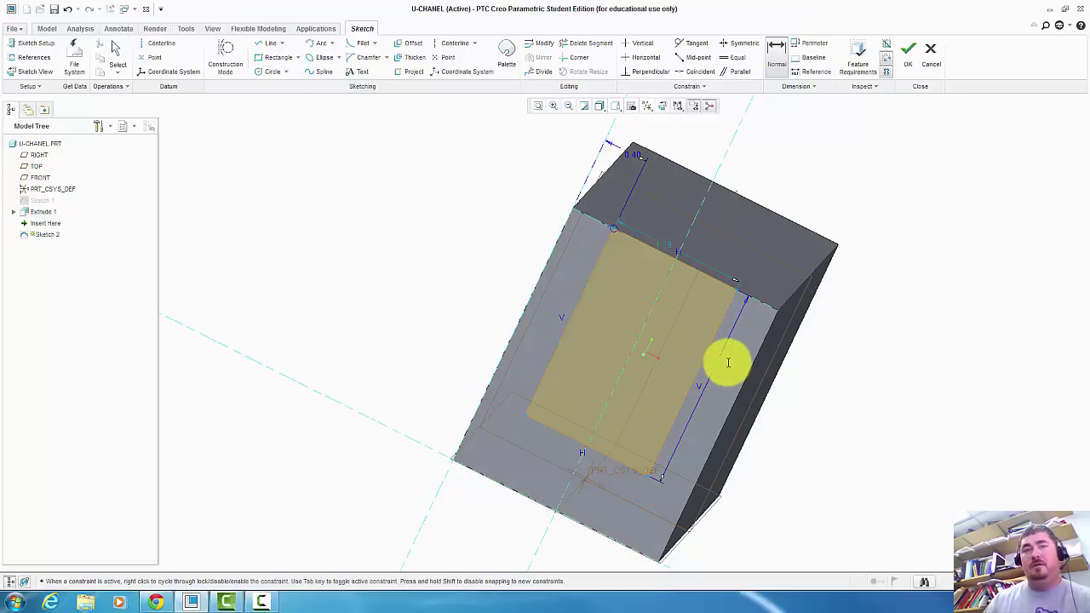
{"action": "middle_click_drag", "start_coordinate": [835, 353], "coordinate": [673, 364]}
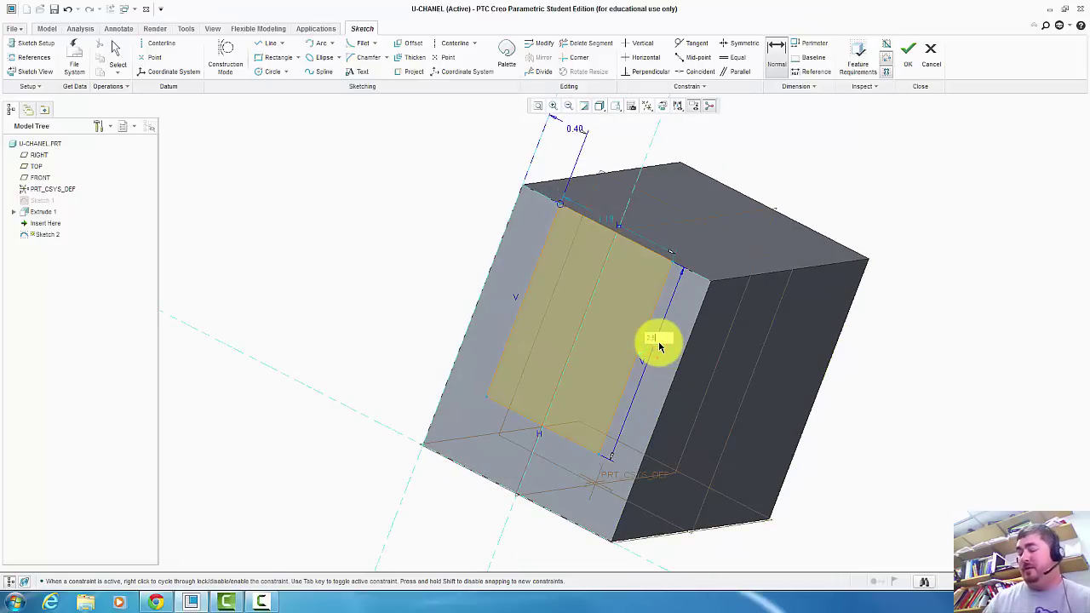
{"action": "key", "text": "Return"}
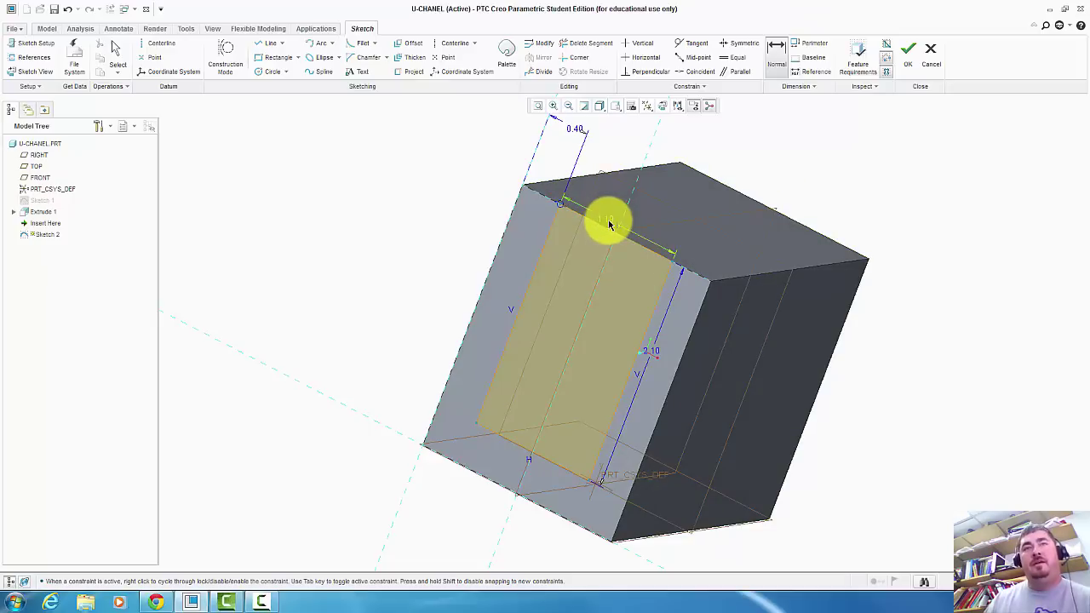
Set the slot rectangle's width to 1.20 and finish Sketch 2.
{"action": "left_click", "coordinate": [438, 162]}
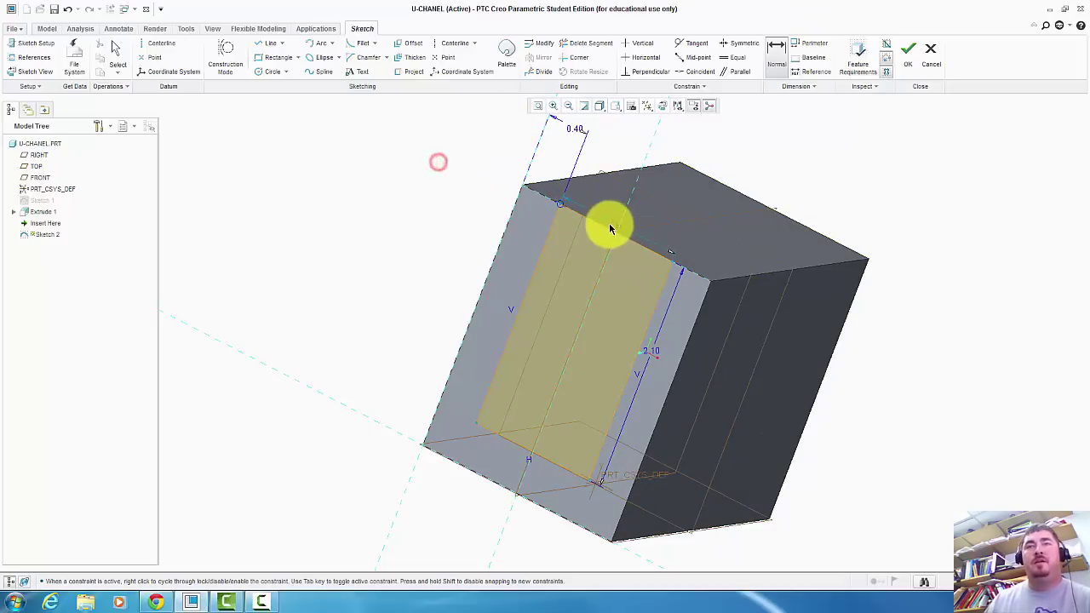
{"action": "middle_click", "coordinate": [608, 219]}
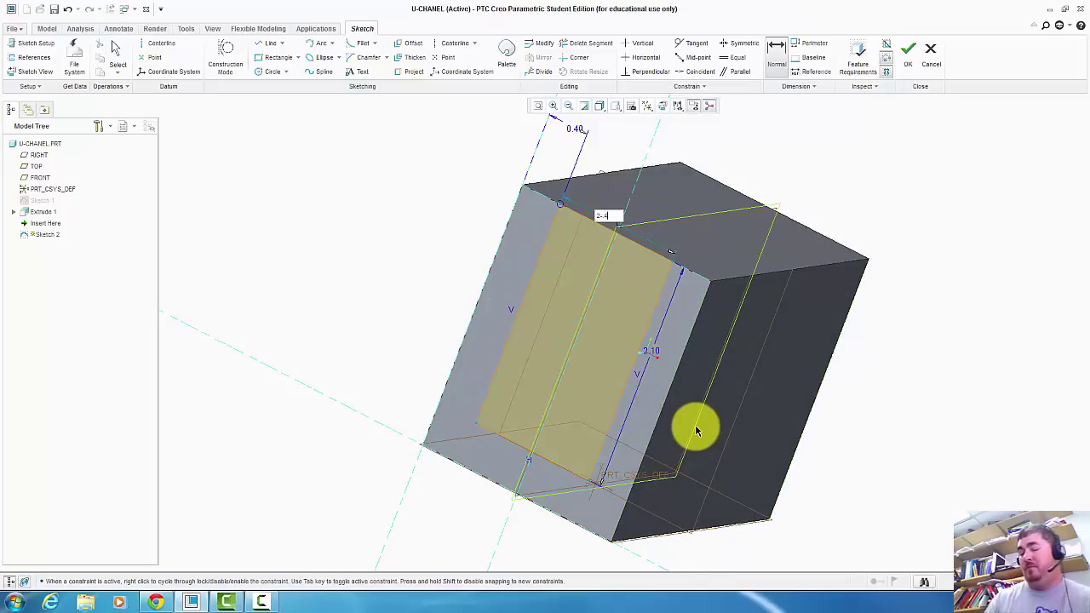
{"action": "type", "text": "1.2"}
{"action": "key", "text": "Return"}
{"action": "left_click", "coordinate": [815, 171]}
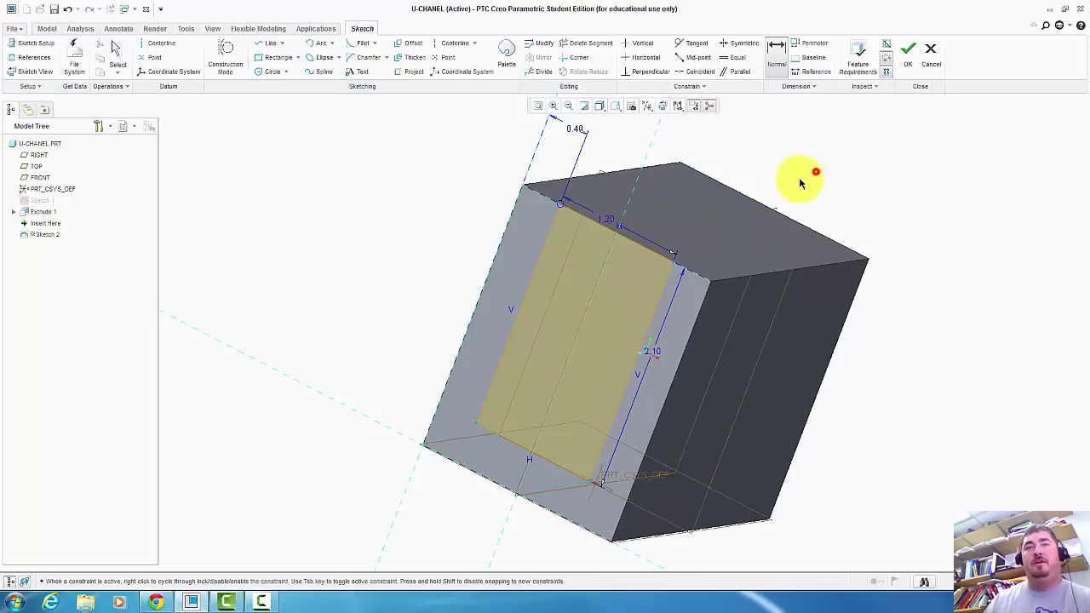
{"action": "middle_click_drag", "start_coordinate": [372, 343], "coordinate": [329, 331]}
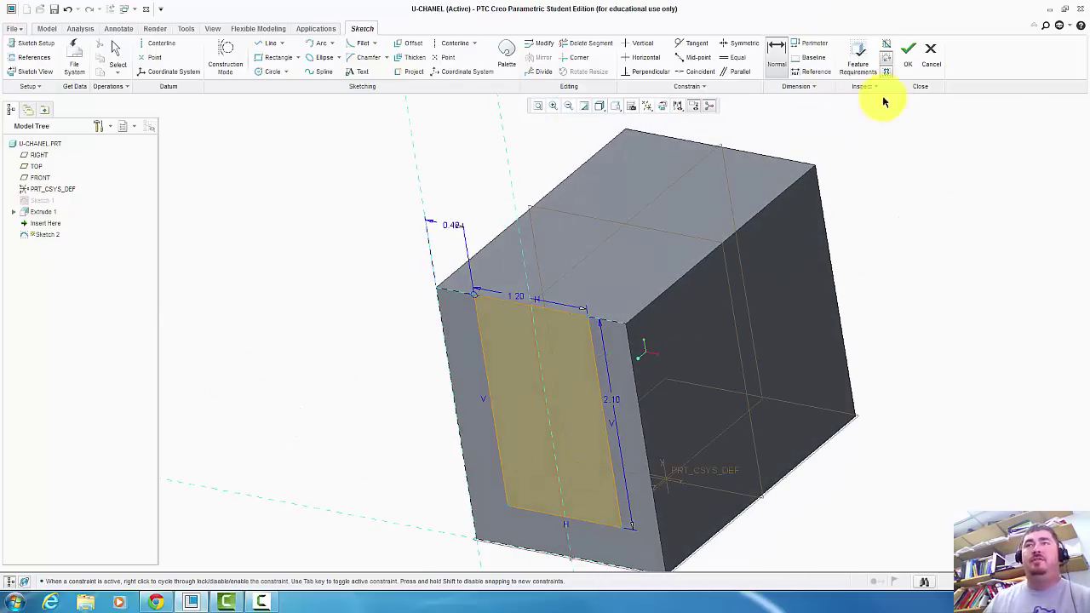
{"action": "left_click", "coordinate": [910, 53]}
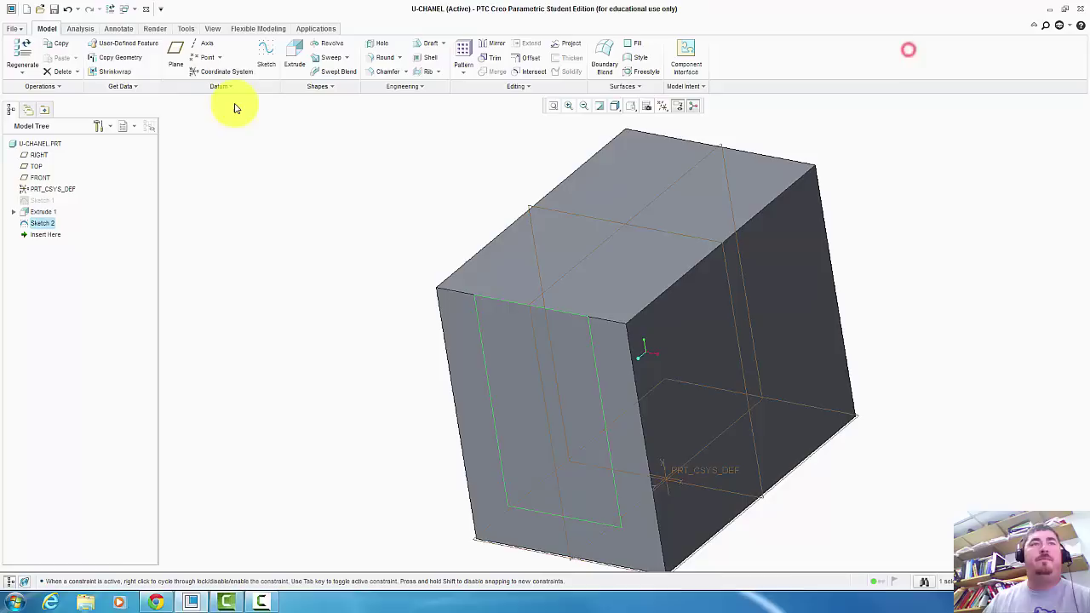
Extrude Sketch 2 as a Through All cut, then return to the default orientation.
{"action": "left_click", "coordinate": [294, 56]}
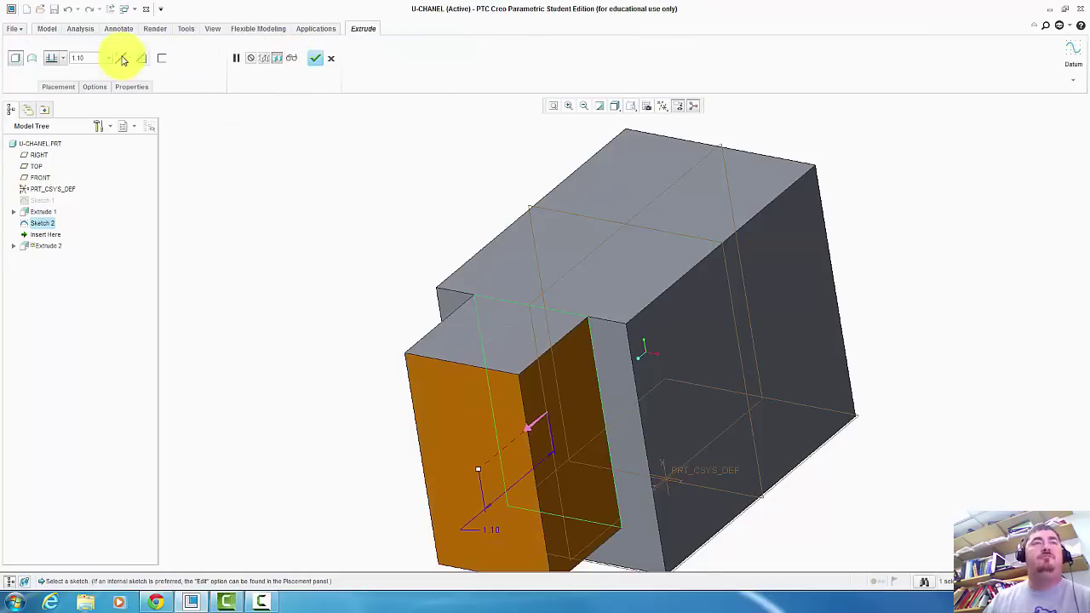
{"action": "left_click", "coordinate": [123, 58]}
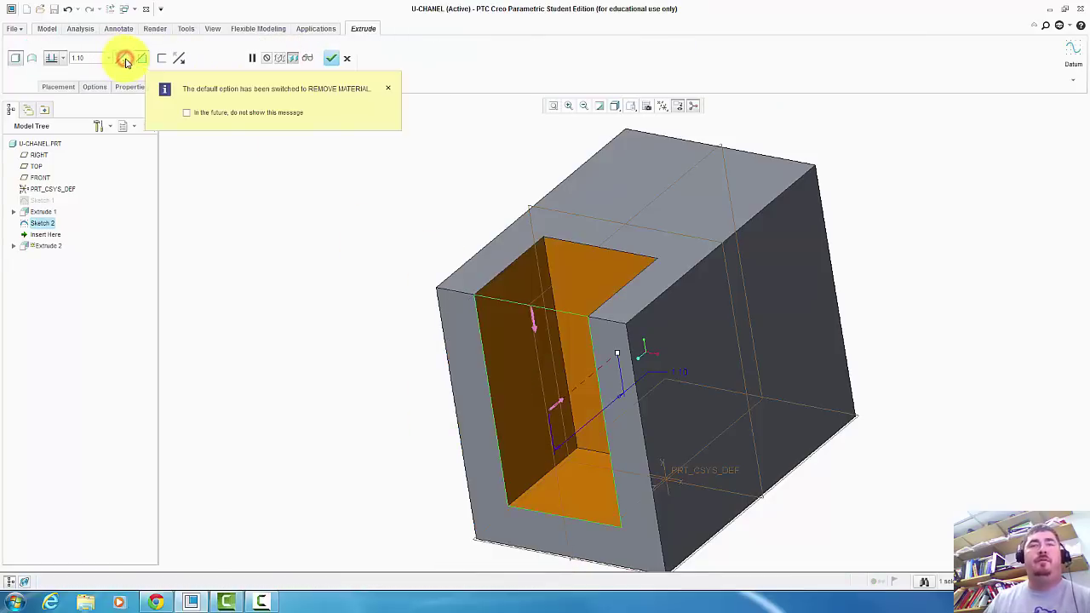
{"action": "left_click", "coordinate": [55, 58]}
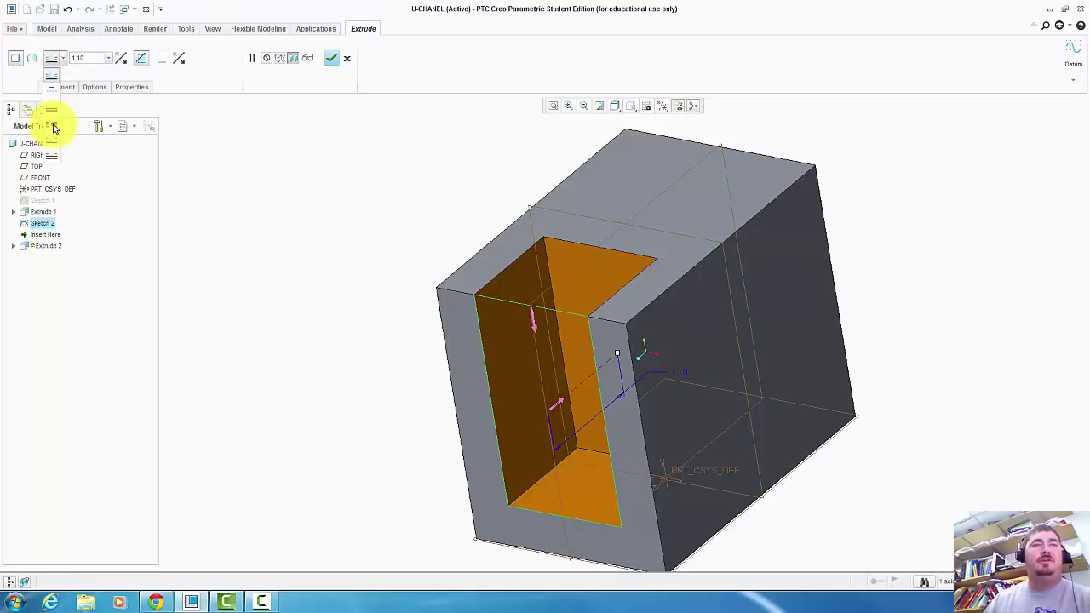
{"action": "left_click", "coordinate": [52, 126]}
{"action": "left_click", "coordinate": [331, 58]}
{"action": "middle_click_drag", "start_coordinate": [409, 204], "coordinate": [433, 201]}
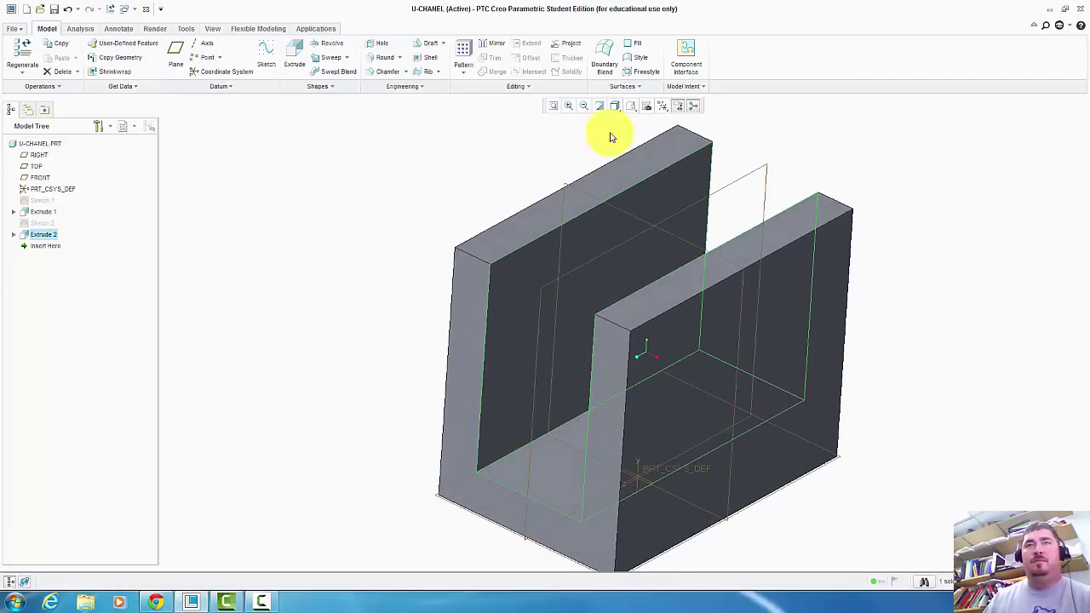
{"action": "left_click", "coordinate": [632, 106]}
{"action": "left_click", "coordinate": [640, 127]}
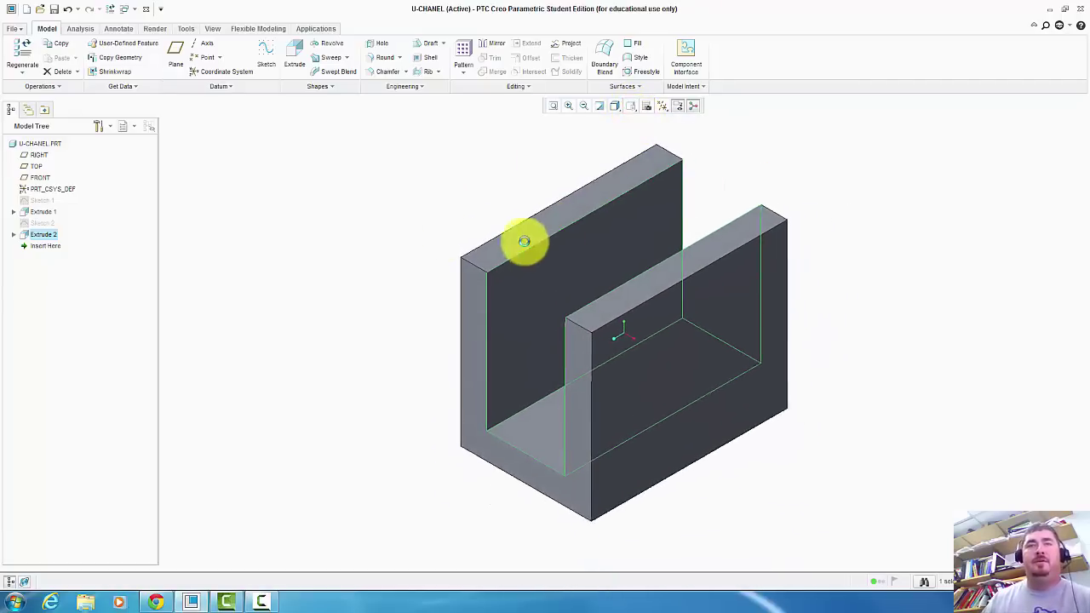
Compare the U-channel against the book's exercise drawing.
{"action": "left_click", "coordinate": [158, 601]}
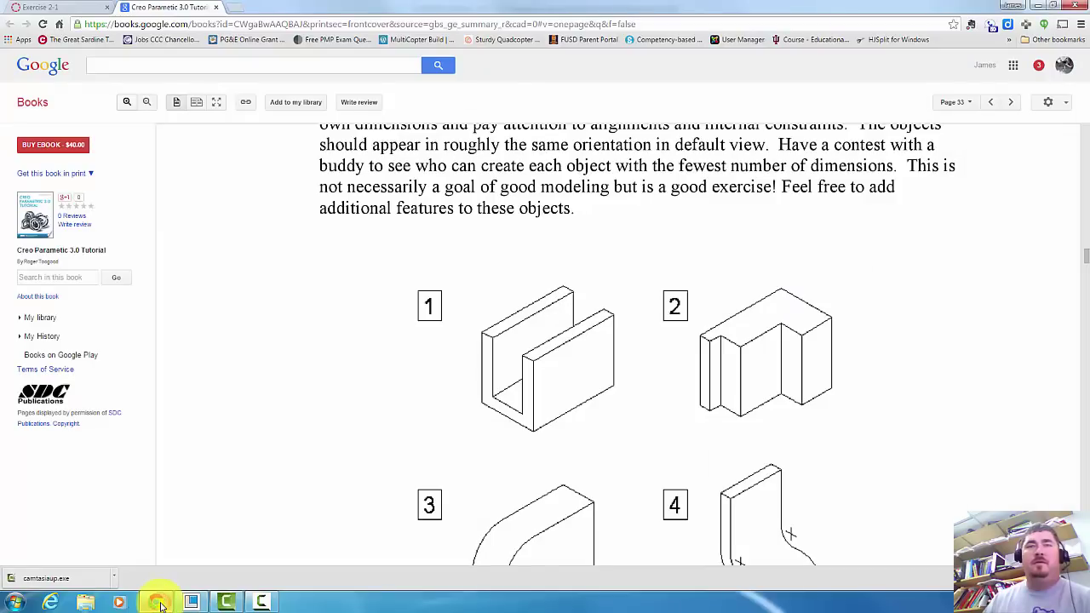
{"action": "left_click", "coordinate": [159, 603]}
{"action": "left_click", "coordinate": [159, 603]}
{"action": "left_click", "coordinate": [159, 603]}
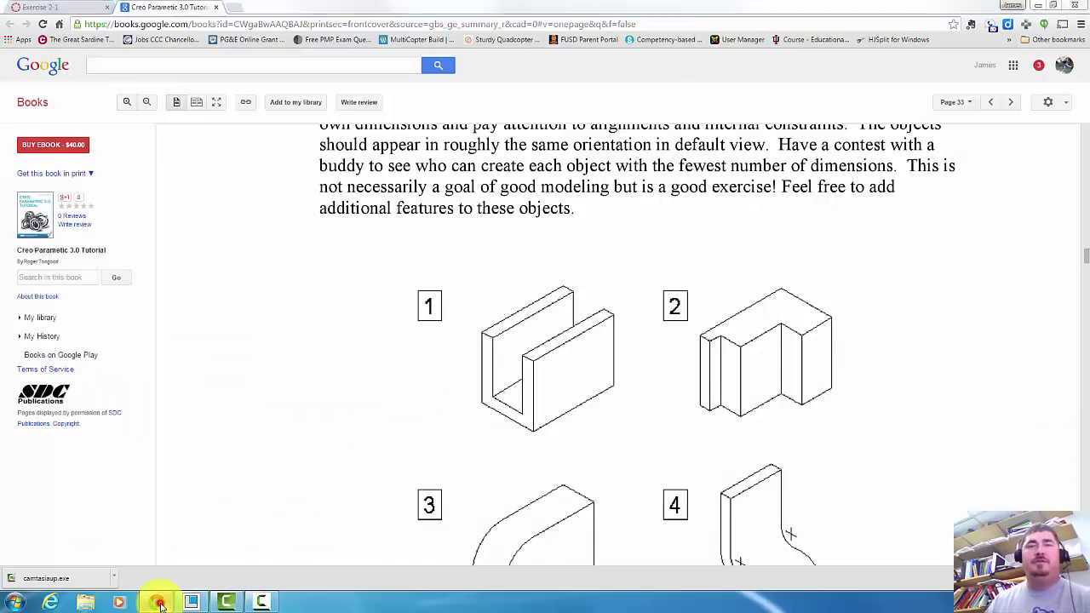
{"action": "left_click", "coordinate": [159, 603]}
{"action": "left_click", "coordinate": [159, 603]}
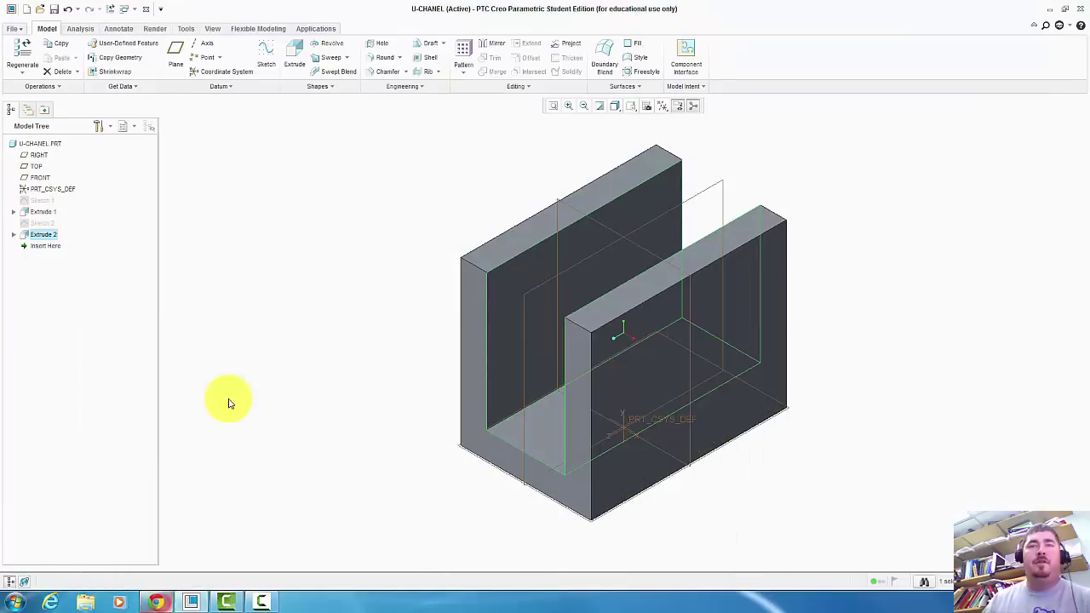
{"action": "left_click", "coordinate": [214, 322]}
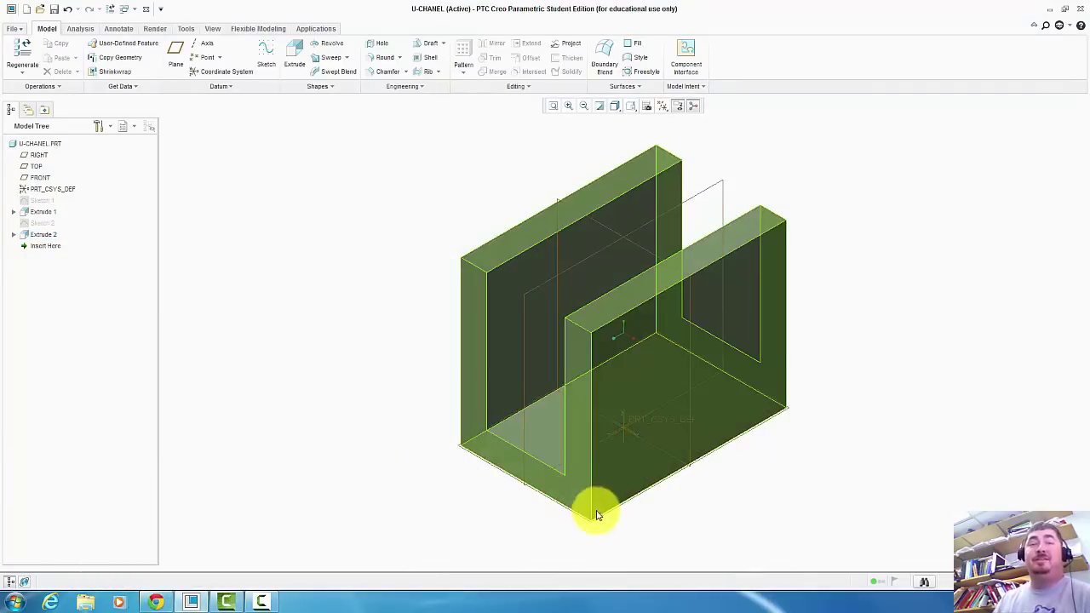
{"action": "right_click", "coordinate": [26, 207]}
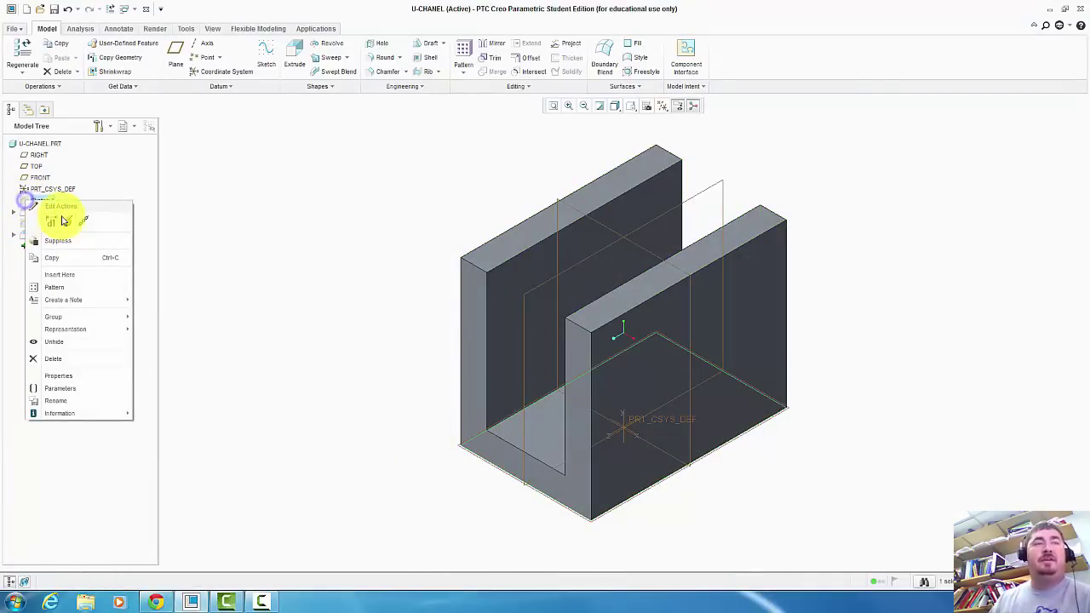
{"action": "left_click", "coordinate": [68, 215]}
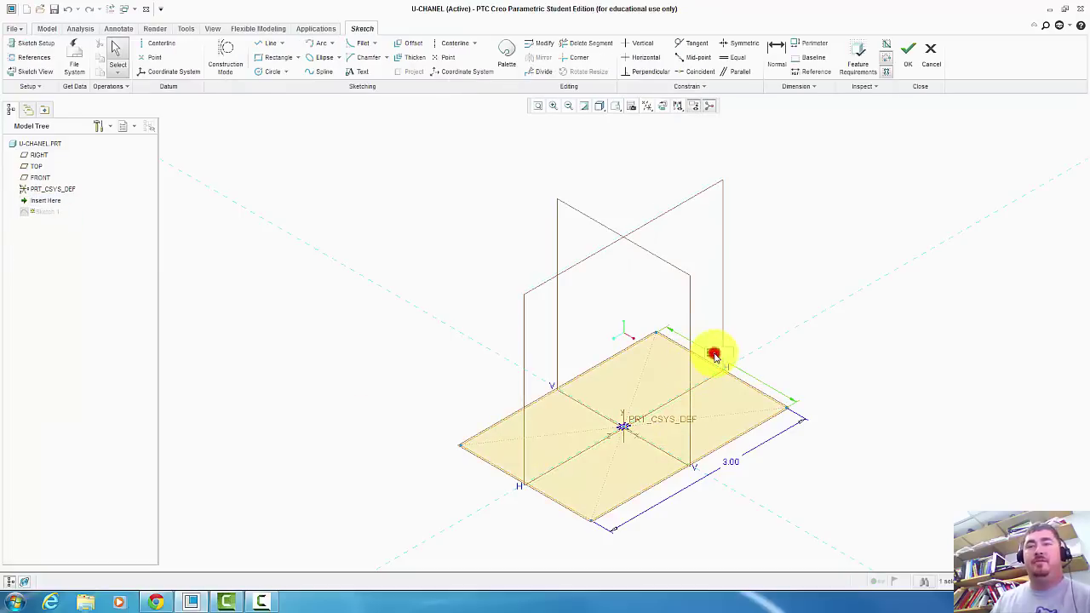
{"action": "key", "text": "ctrl+d"}
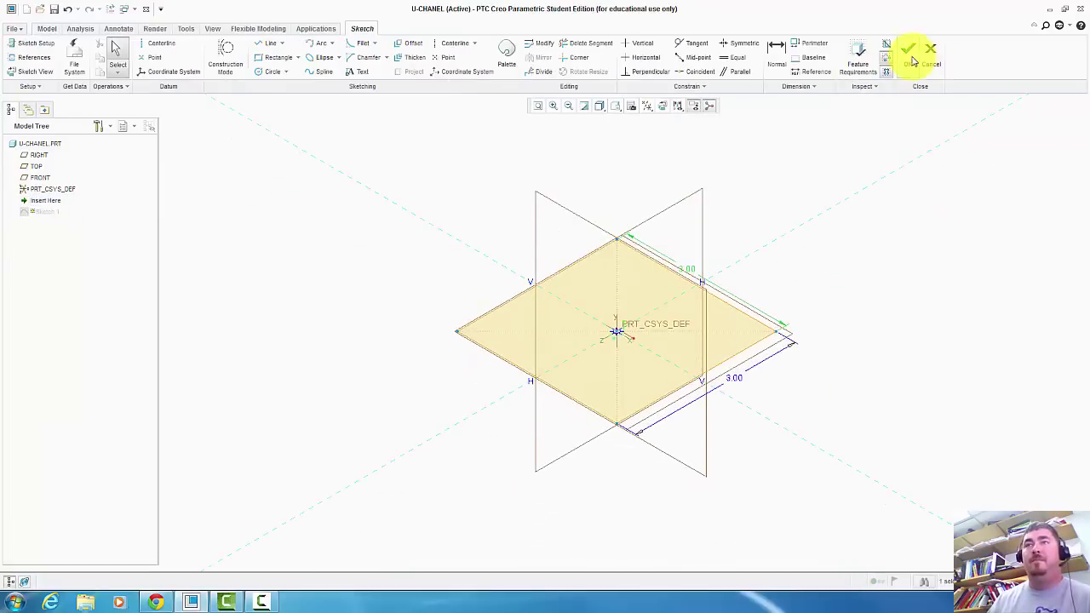
{"action": "left_click", "coordinate": [909, 54]}
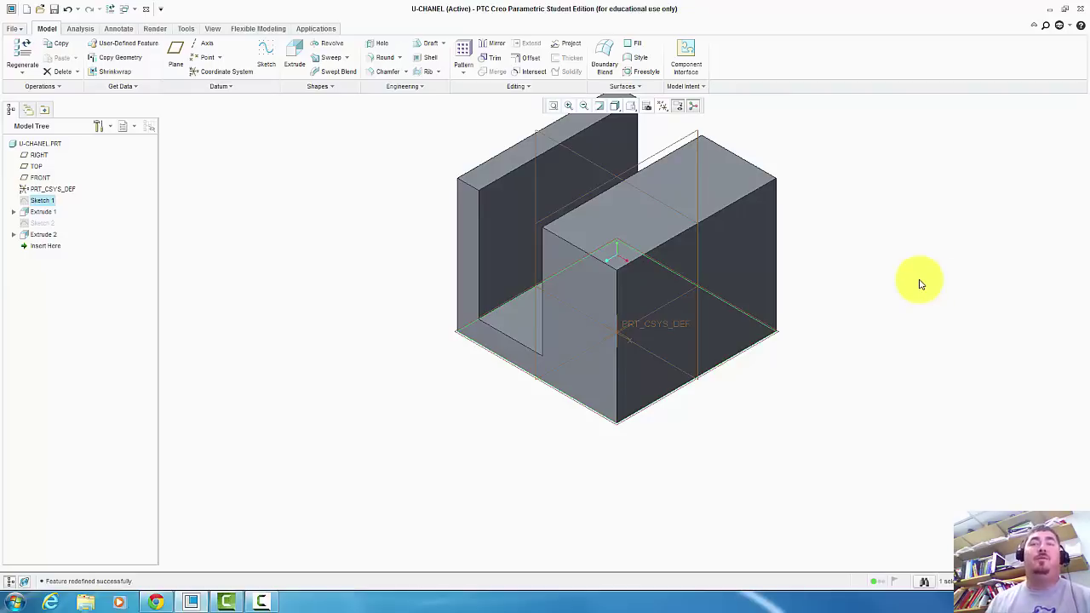
{"action": "right_click", "coordinate": [26, 199]}
{"action": "left_click", "coordinate": [65, 219]}
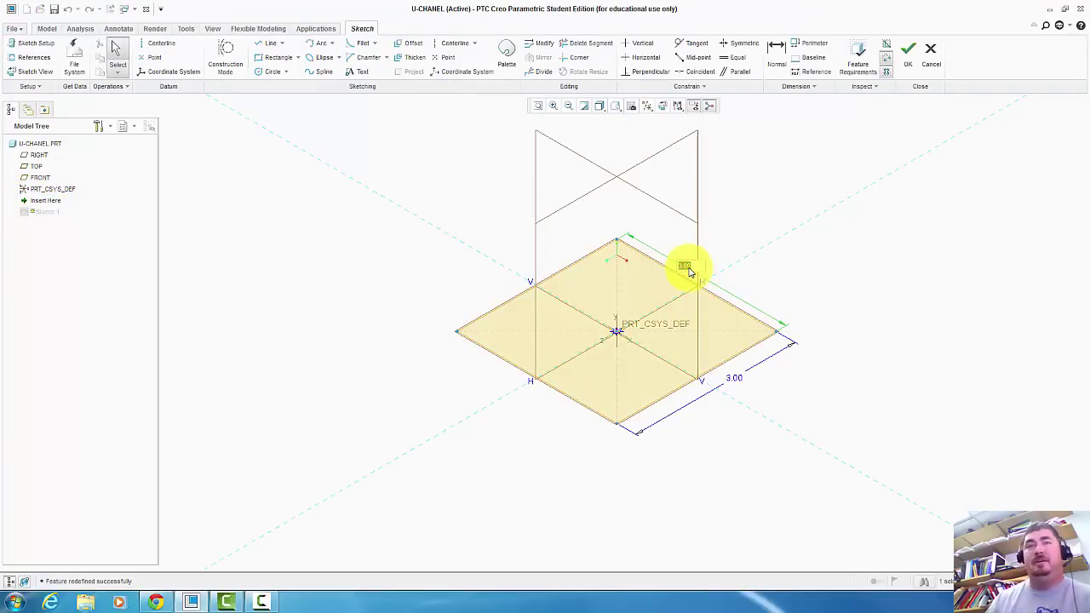
{"action": "left_click", "coordinate": [908, 52]}
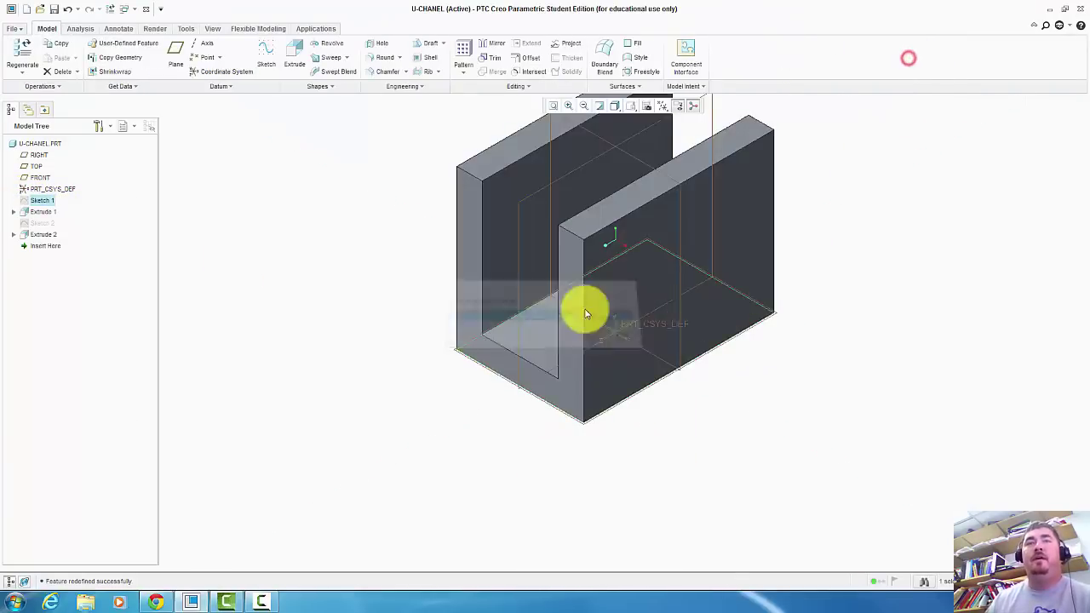
Reopen Sketch 2 and dimension the slot's right edge 0.40 from the other wall.
{"action": "right_click", "coordinate": [30, 225]}
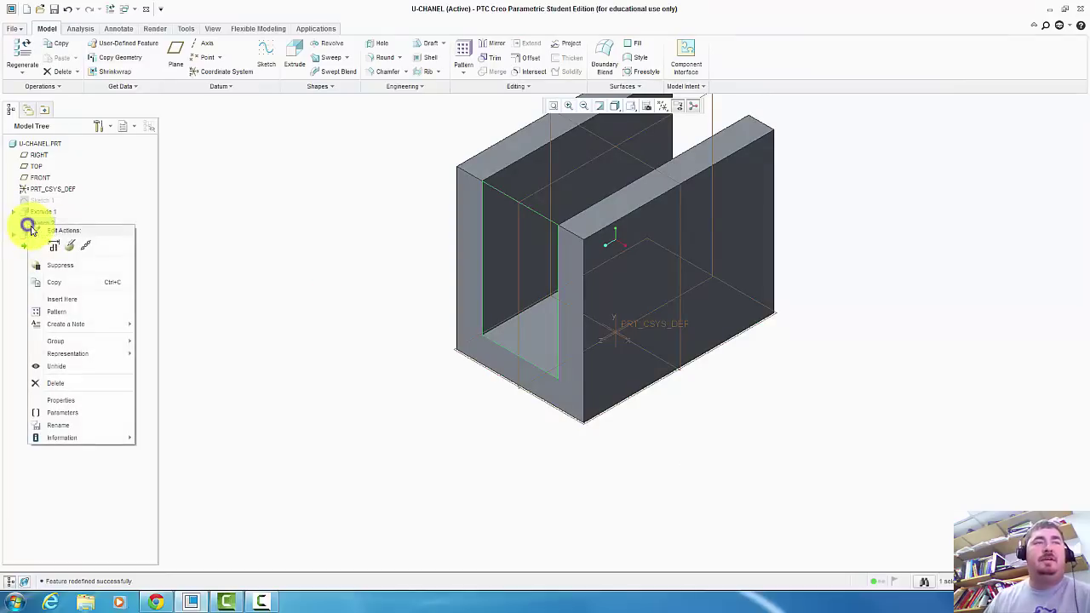
{"action": "left_click", "coordinate": [70, 245]}
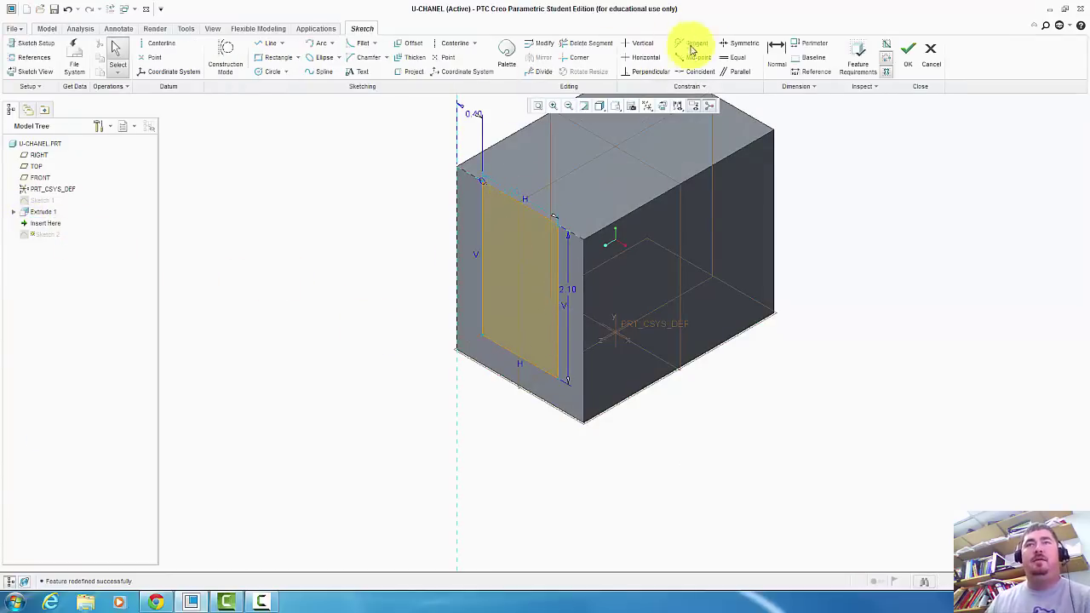
{"action": "left_click", "coordinate": [776, 51]}
{"action": "left_click", "coordinate": [560, 256]}
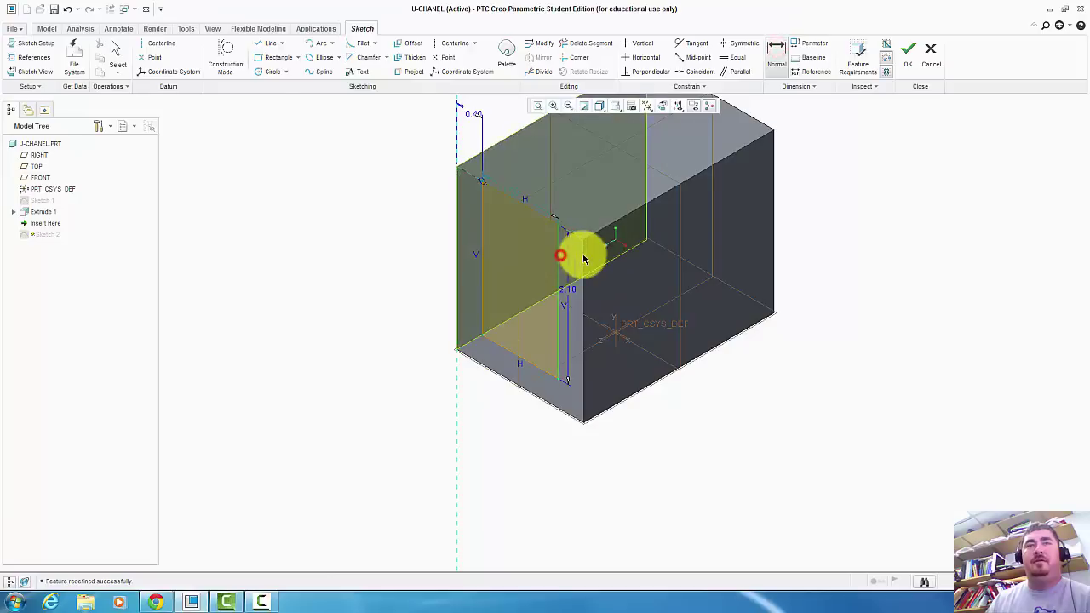
{"action": "middle_click", "coordinate": [570, 199]}
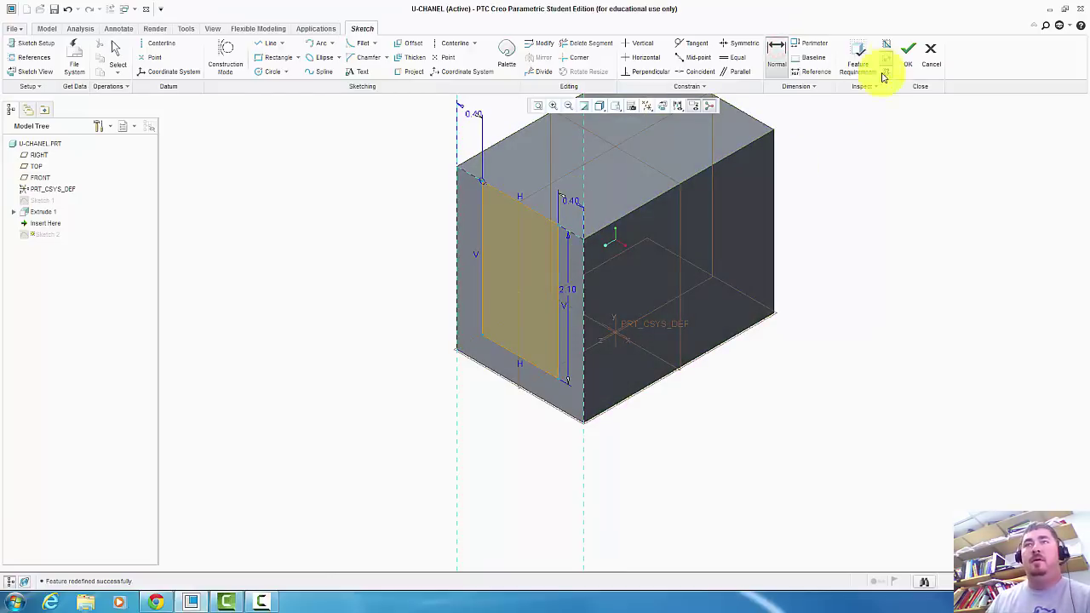
{"action": "left_click", "coordinate": [905, 56]}
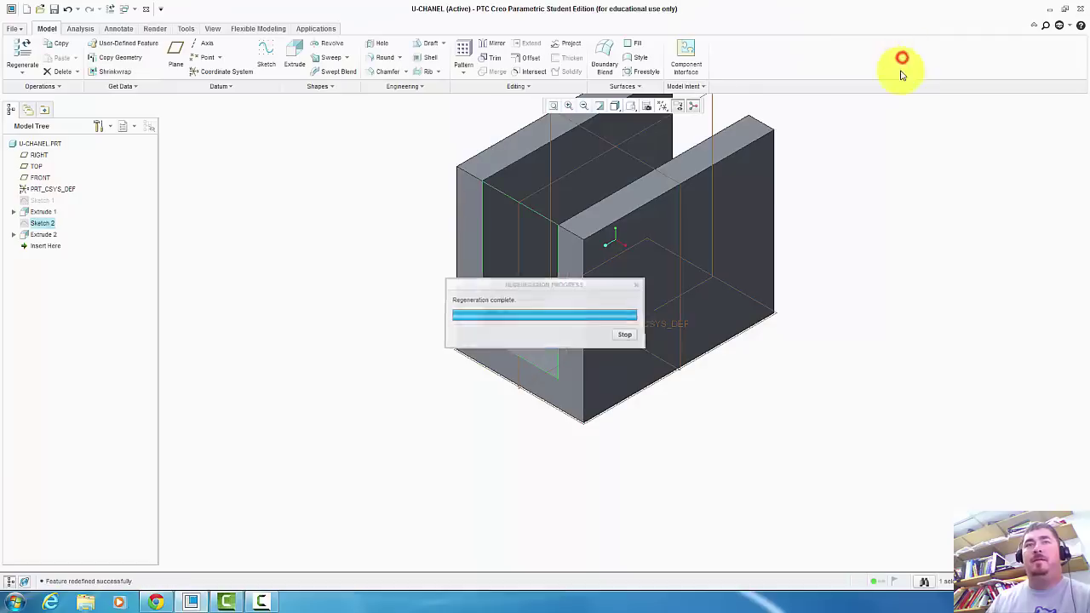
{"action": "right_click", "coordinate": [30, 204]}
Open Sketch 1 and close it again without changes.
{"action": "left_click", "coordinate": [58, 217]}
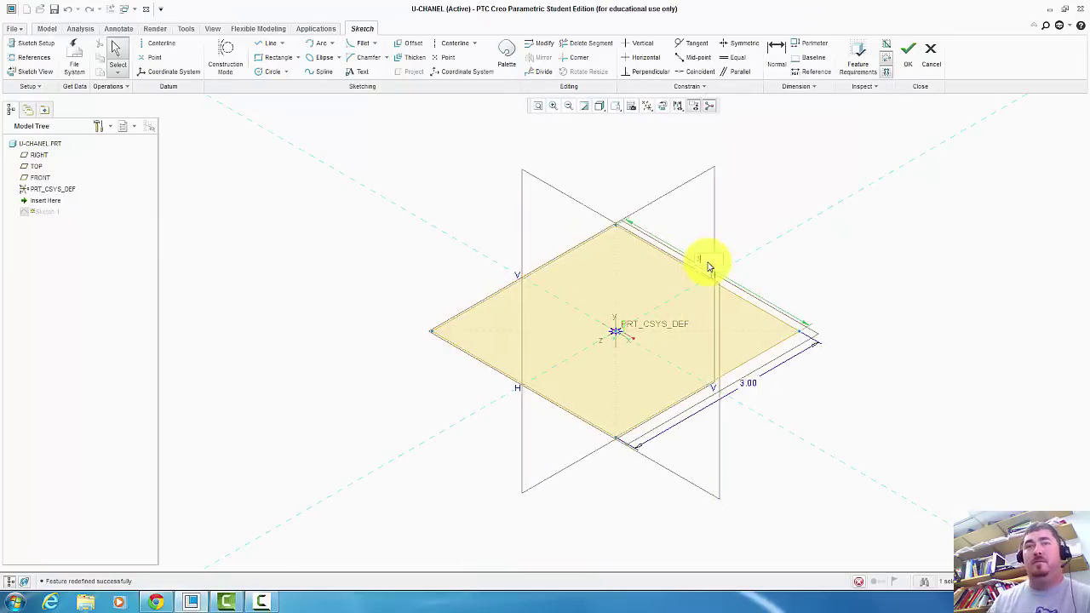
{"action": "left_click", "coordinate": [908, 53]}
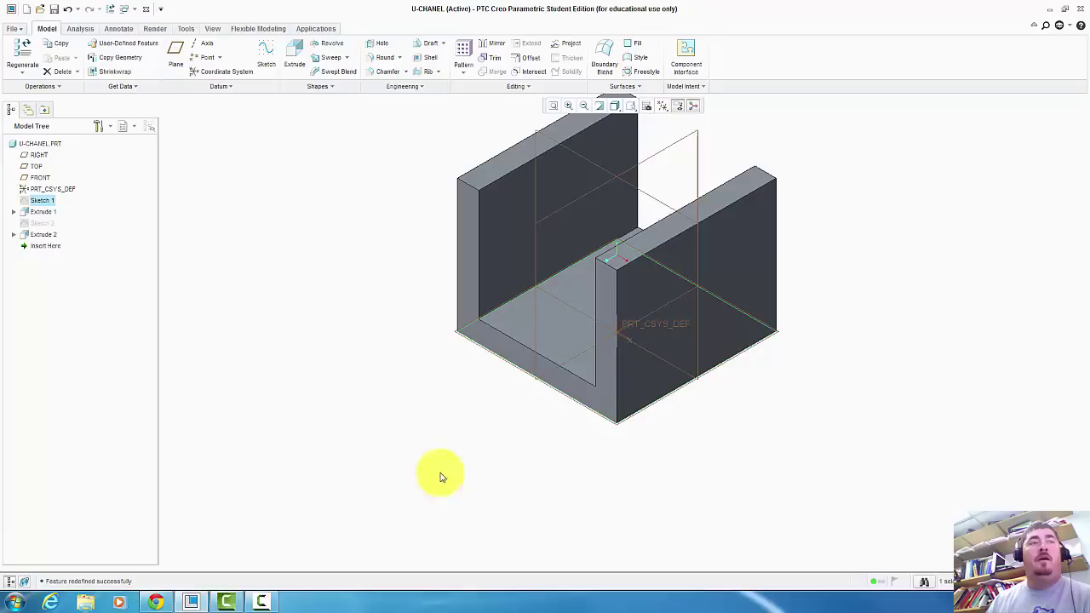
{"action": "right_click", "coordinate": [30, 202]}
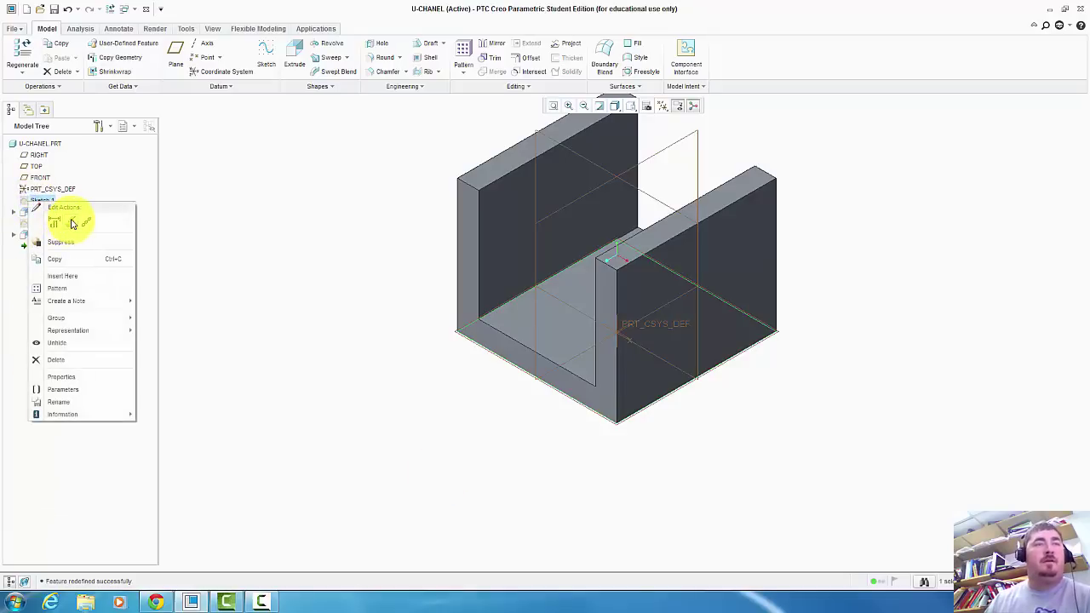
{"action": "left_click", "coordinate": [9, 274]}
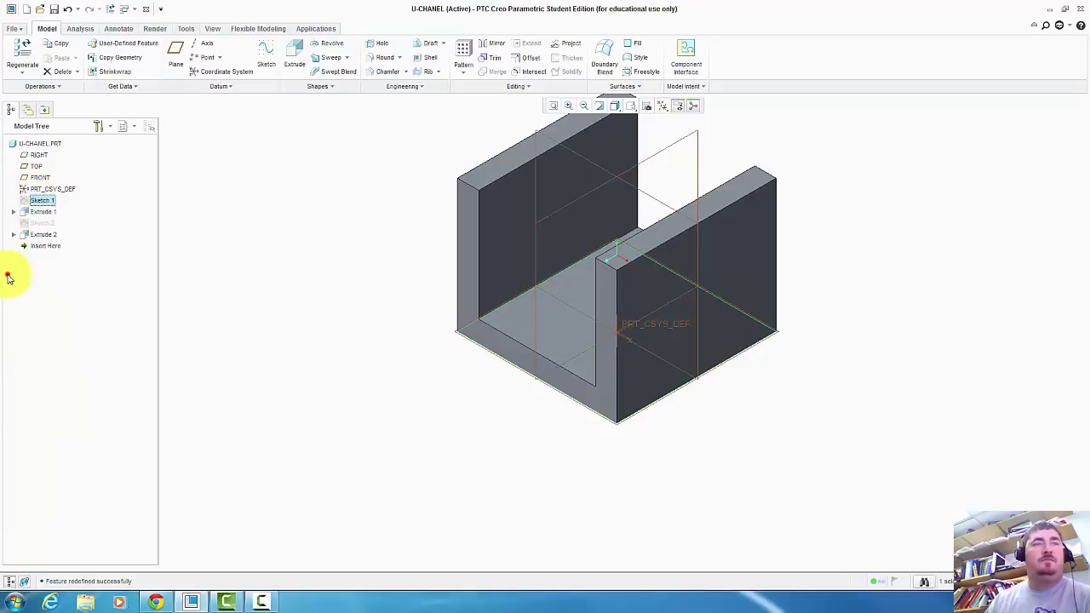
Change Sketch 1's 3.00 side to 2 and regenerate the channel.
{"action": "right_click", "coordinate": [28, 199]}
{"action": "left_click", "coordinate": [52, 219]}
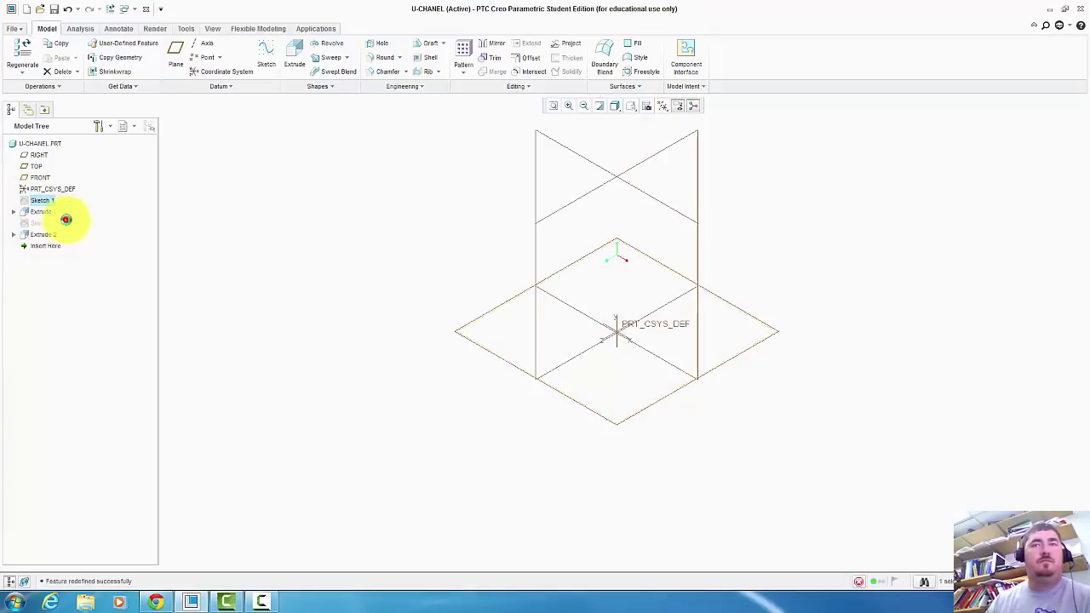
{"action": "double_click", "coordinate": [684, 271]}
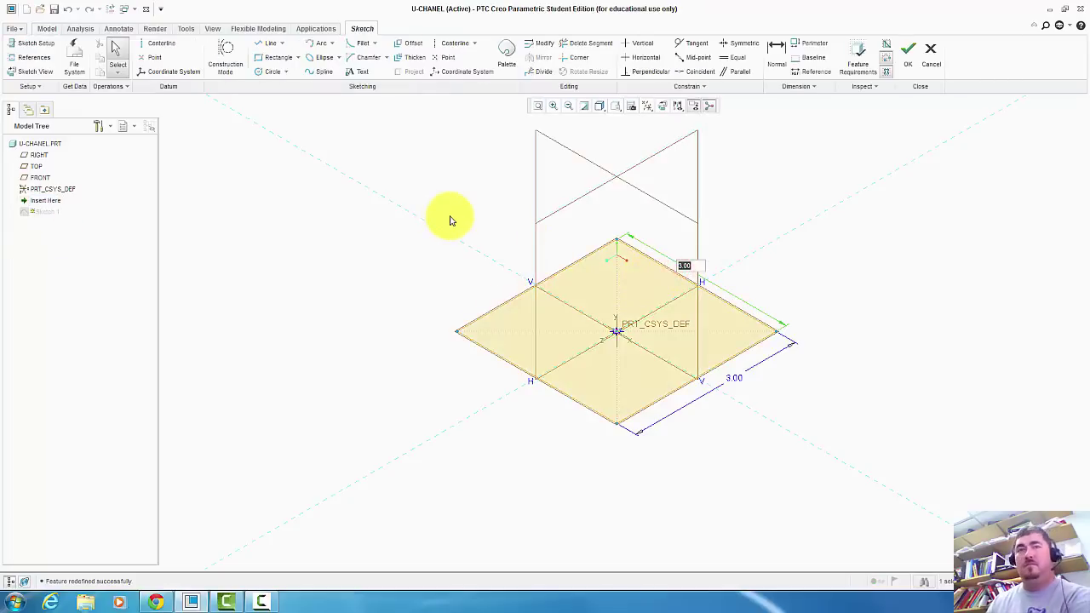
{"action": "type", "text": "2"}
{"action": "key", "text": "Return"}
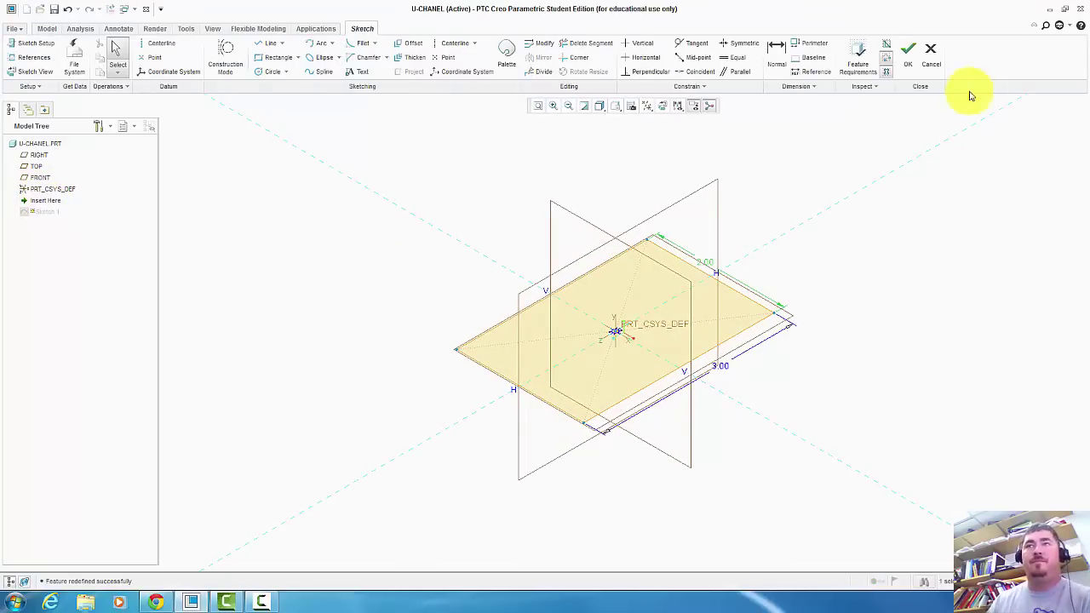
{"action": "left_click", "coordinate": [908, 56]}
Reopen Sketch 2, drag its 0.40 dimension above the part, and edit the other 0.40 offset.
{"action": "right_click", "coordinate": [38, 223]}
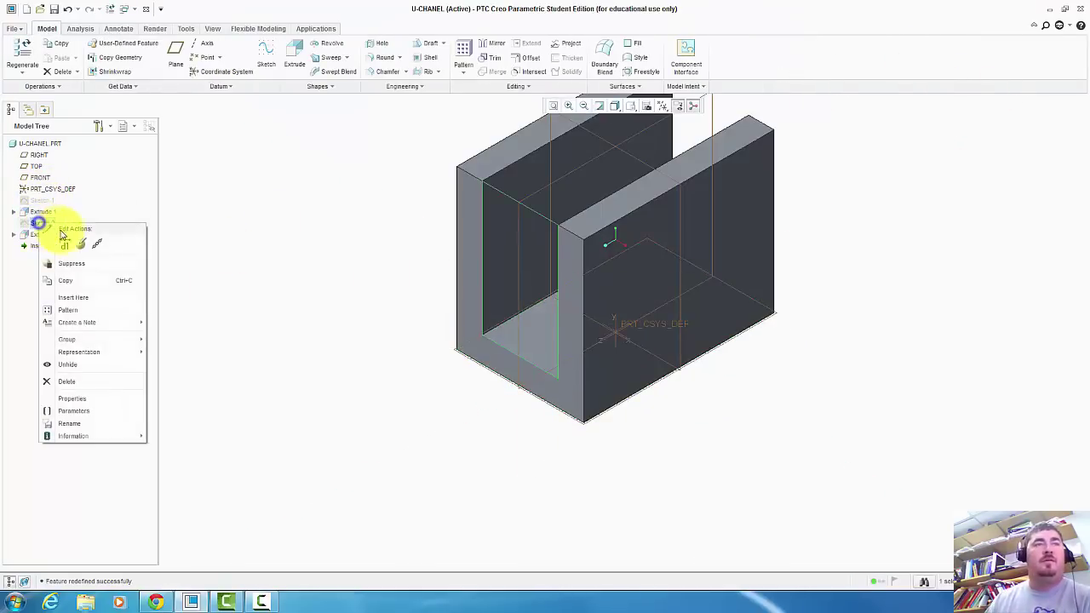
{"action": "left_click", "coordinate": [81, 244]}
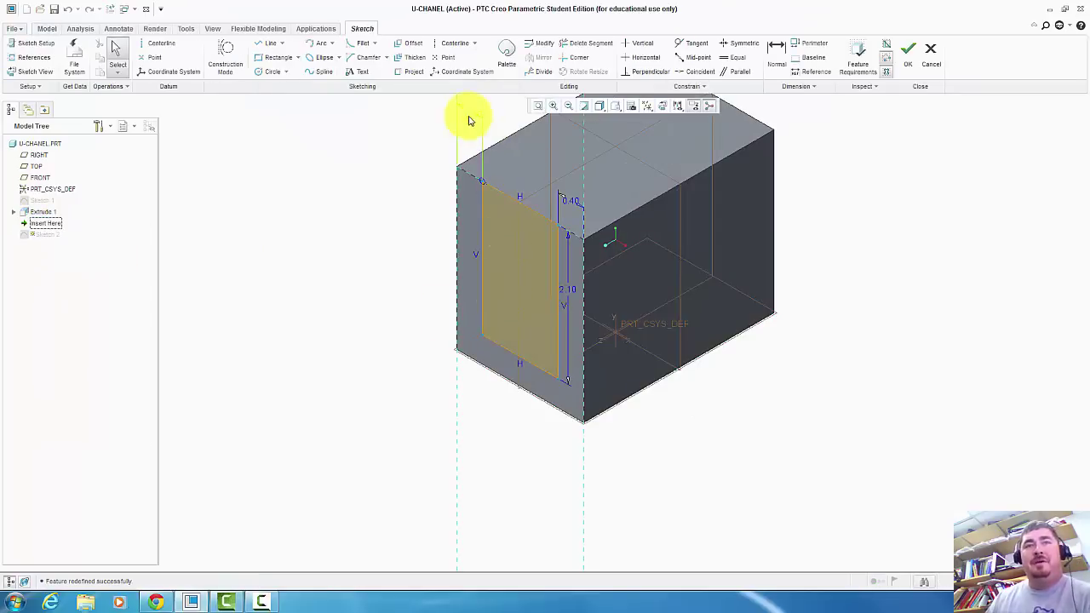
{"action": "left_click_drag", "start_coordinate": [565, 201], "coordinate": [477, 115]}
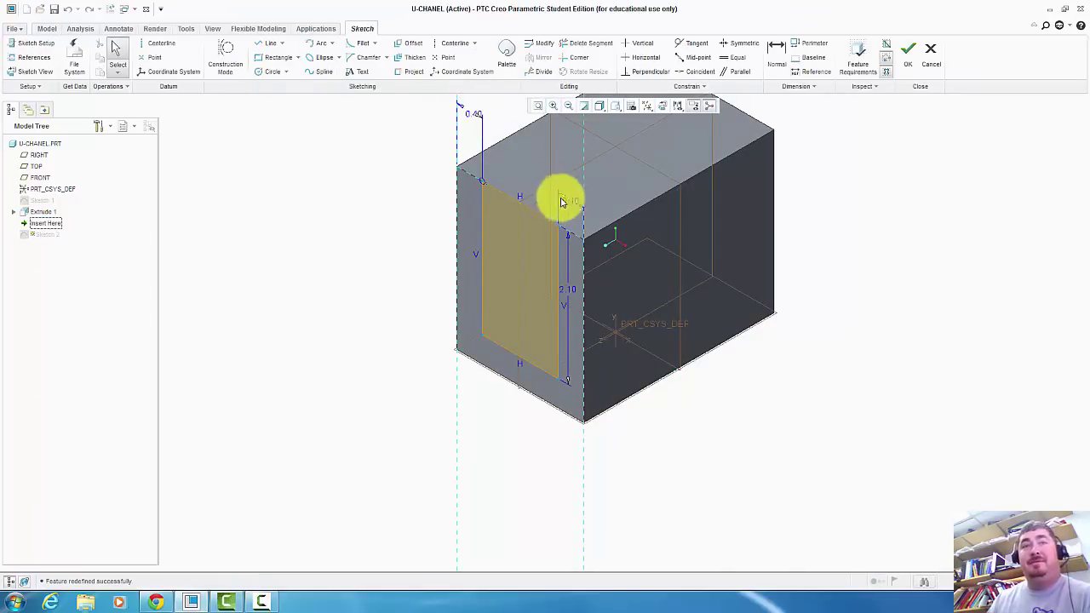
{"action": "left_click_drag", "start_coordinate": [560, 202], "coordinate": [477, 119]}
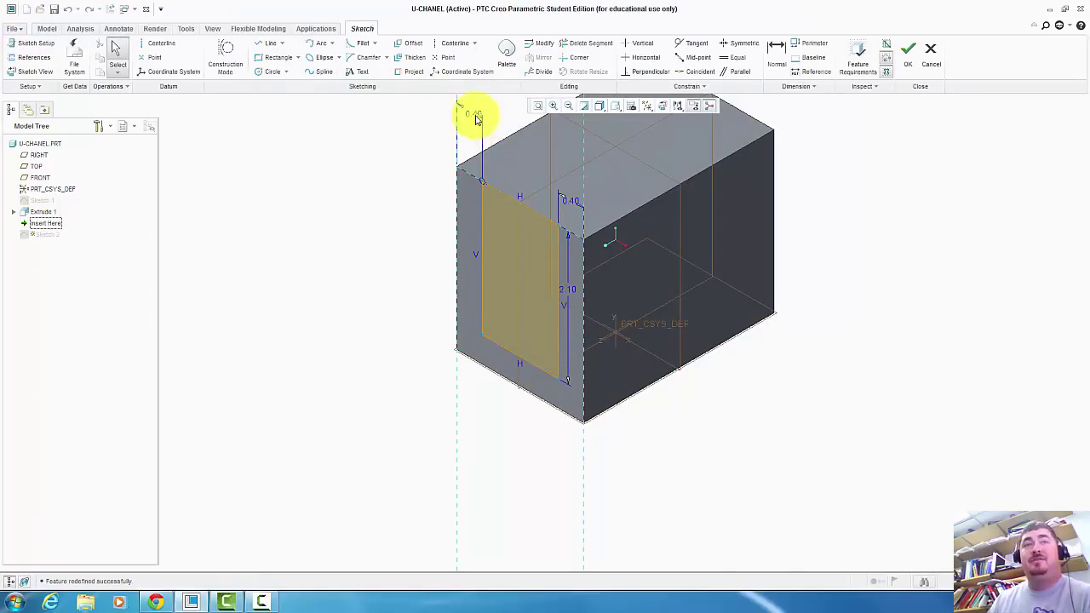
{"action": "double_click", "coordinate": [573, 203]}
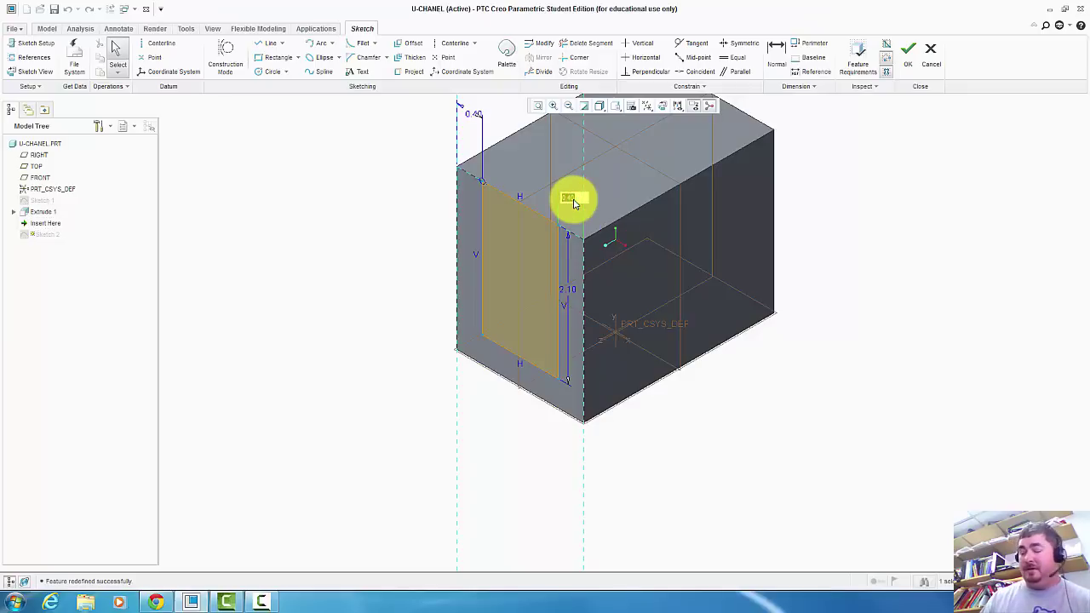
Drive the second 0.40 slot offset with relation sd5 = sd3 and undo the trial 0.30 value.
{"action": "key", "text": "Return"}
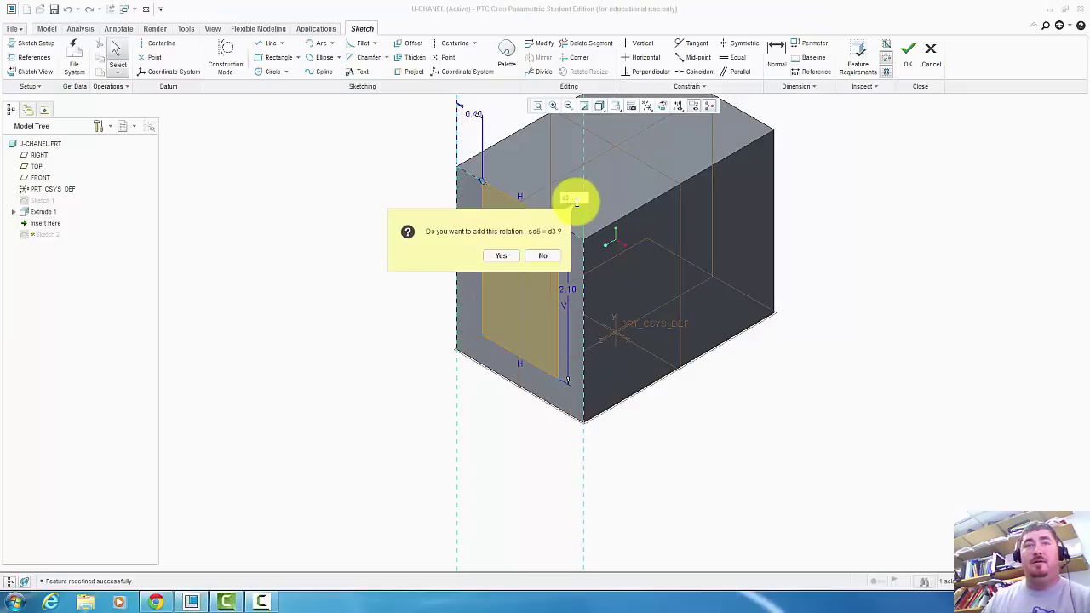
{"action": "left_click", "coordinate": [499, 256]}
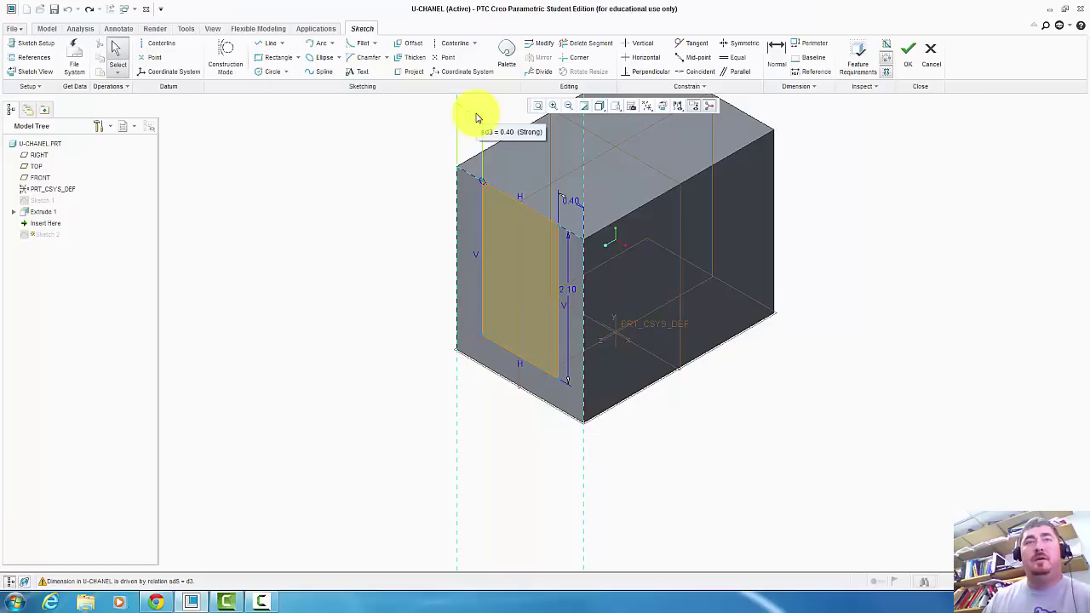
{"action": "left_click", "coordinate": [571, 201]}
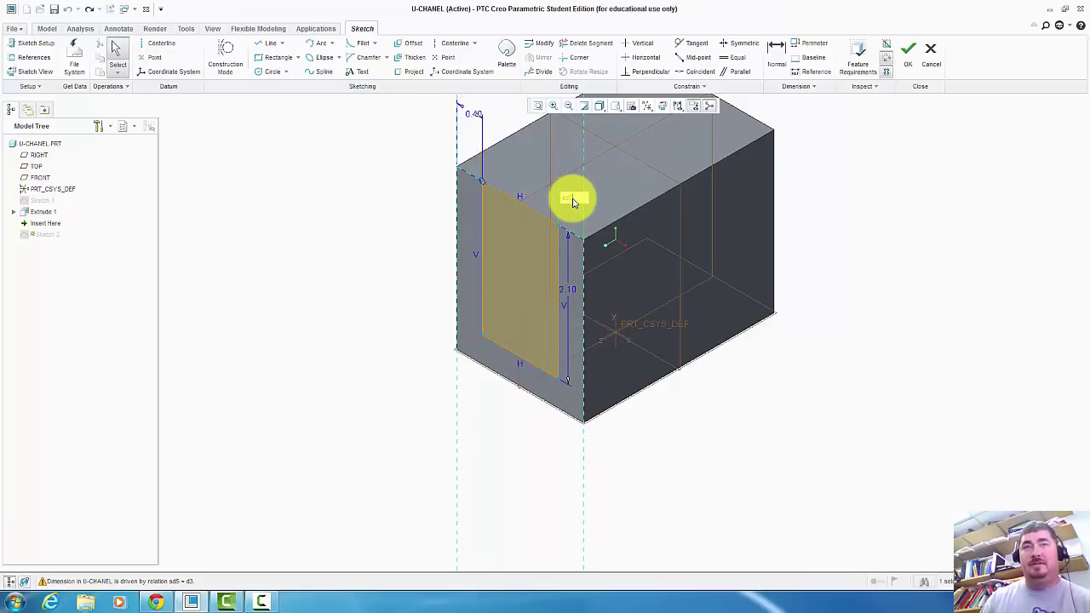
{"action": "type", "text": "sd3"}
{"action": "key", "text": "Return"}
{"action": "key", "text": "Return"}
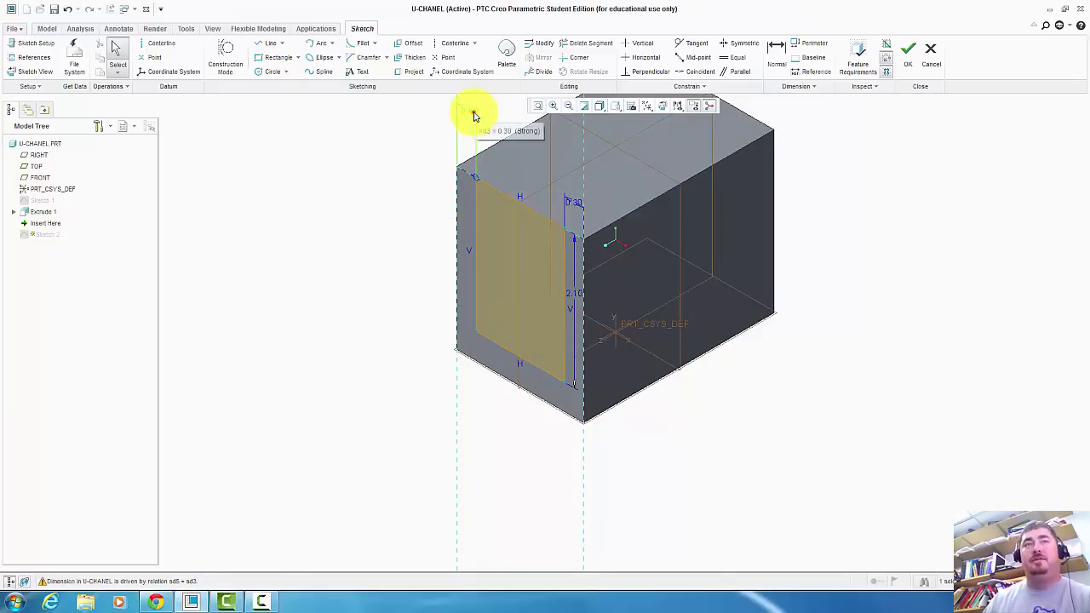
{"action": "key", "text": "ctrl+z"}
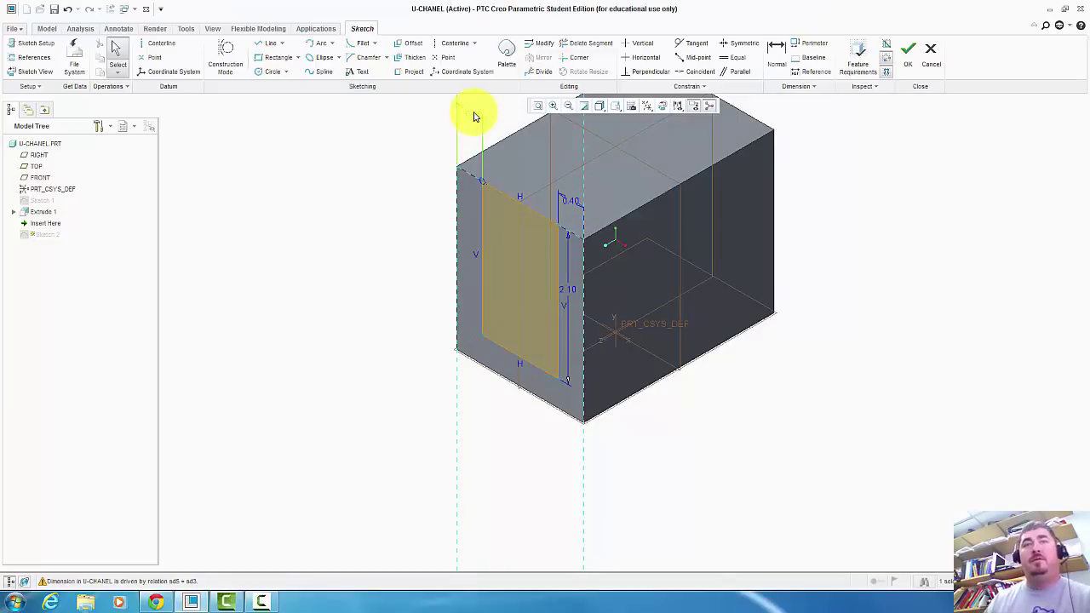
{"action": "left_click", "coordinate": [571, 294]}
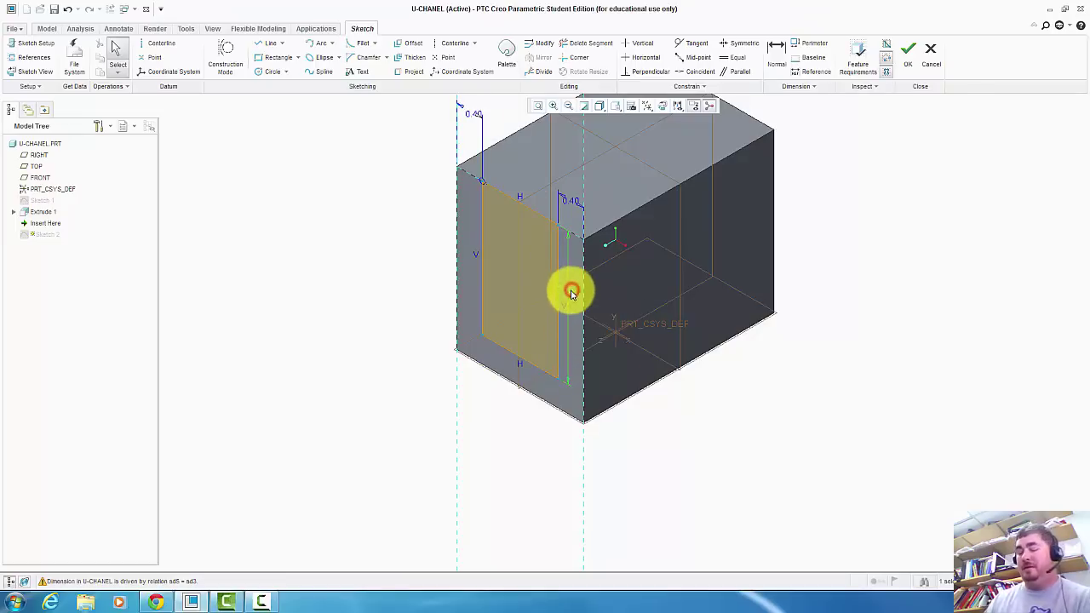
Dimension the block's bottom edge as sd7 = sd3, set sd3 to 0.30, and close the sketch.
{"action": "left_click", "coordinate": [775, 51]}
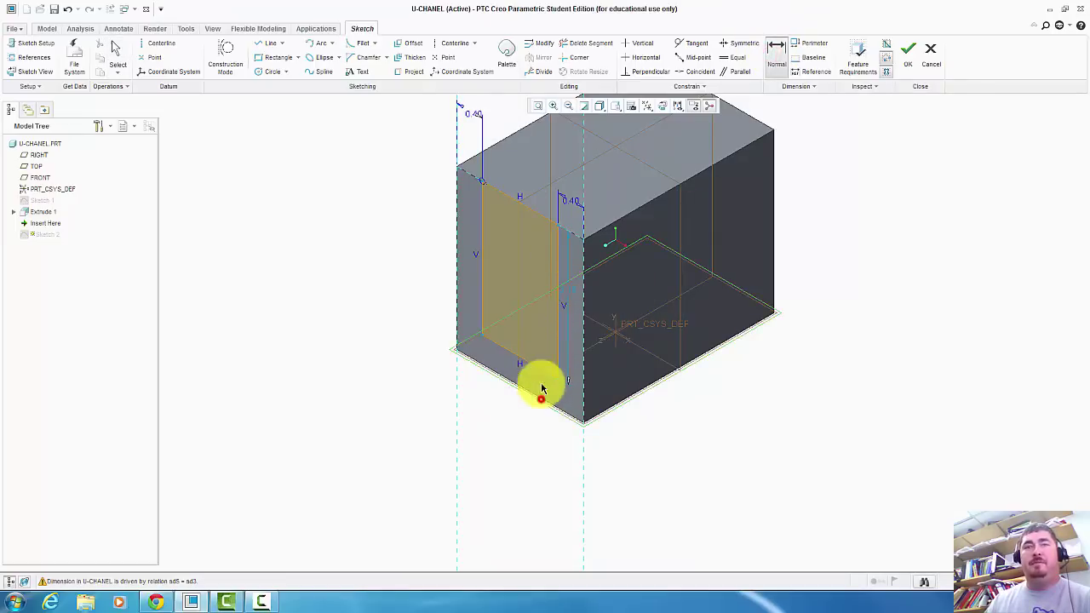
{"action": "left_click", "coordinate": [538, 368]}
{"action": "middle_click", "coordinate": [660, 413]}
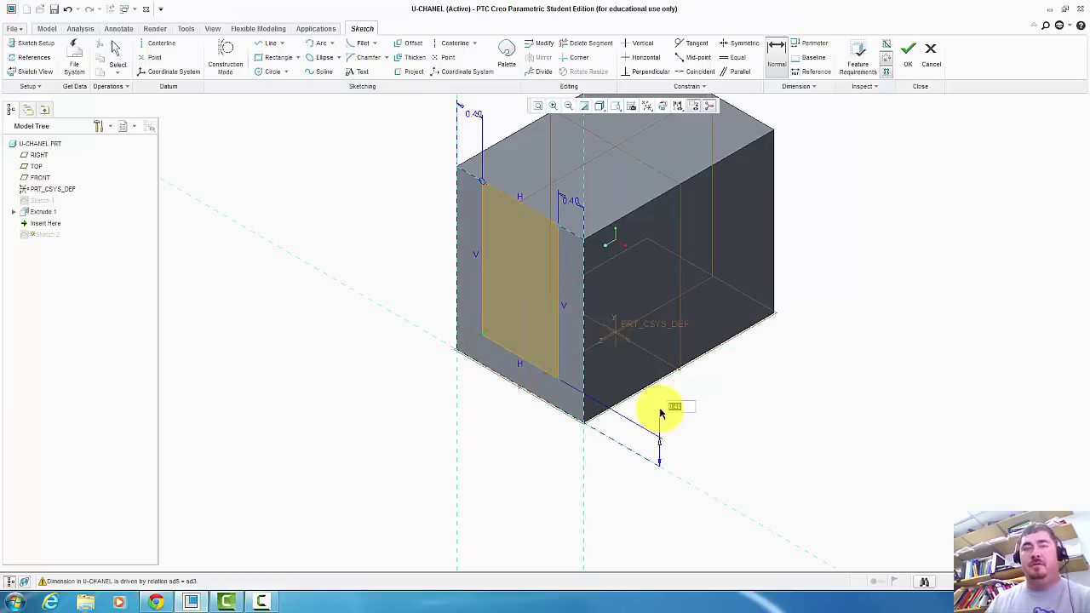
{"action": "type", "text": "sd3"}
{"action": "key", "text": "Return"}
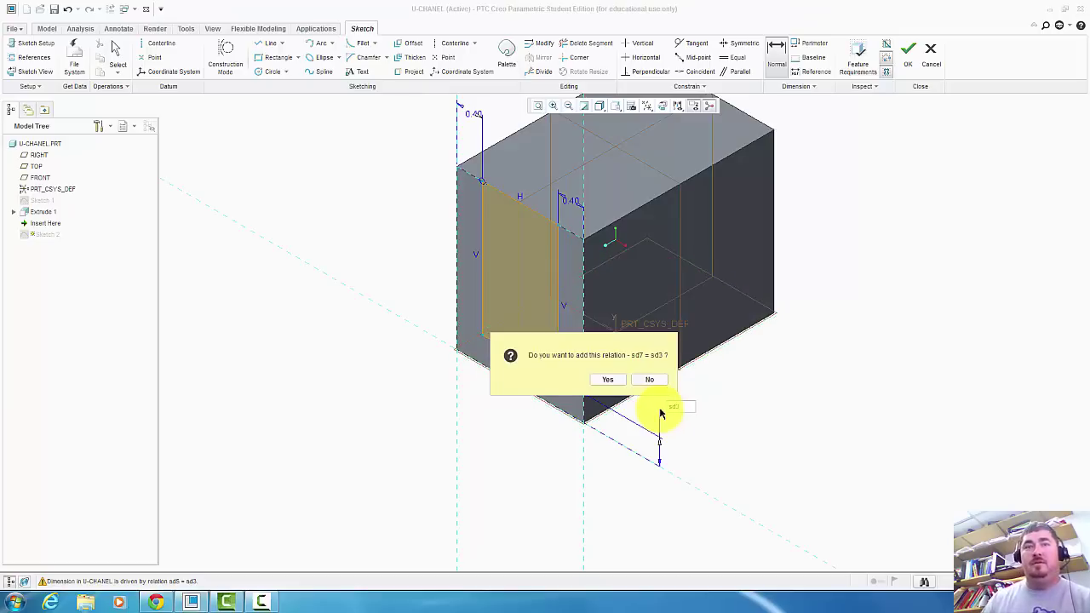
{"action": "key", "text": "Return"}
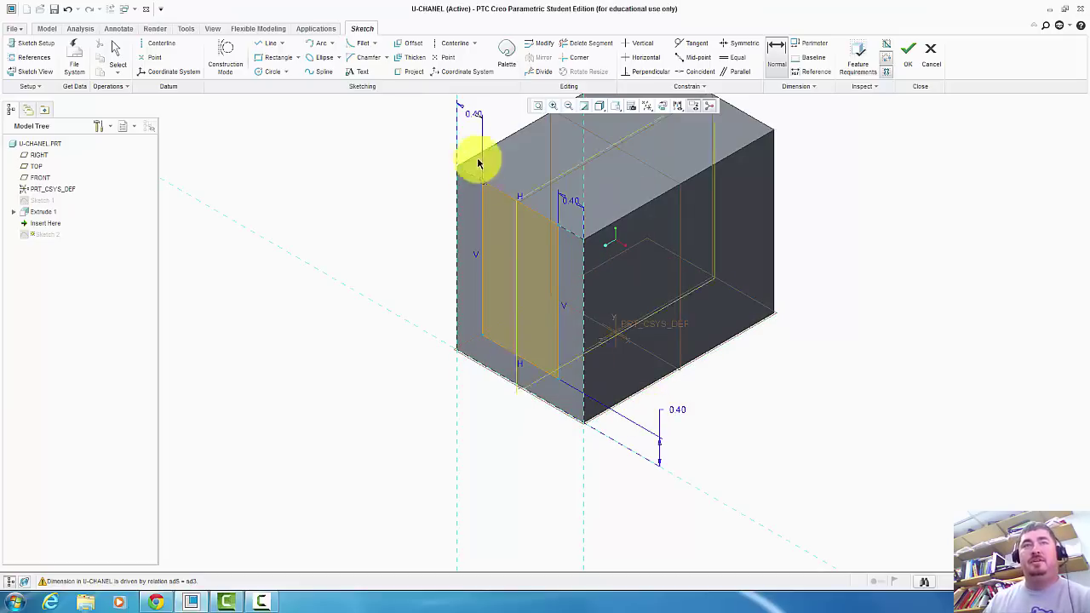
{"action": "key", "text": "Return"}
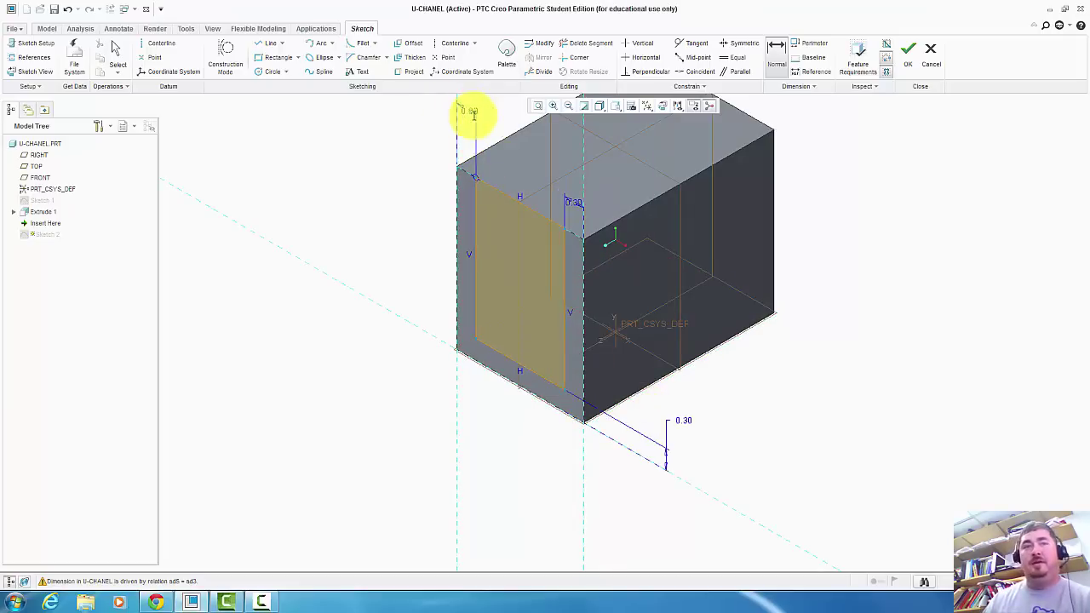
{"action": "left_click", "coordinate": [907, 51]}
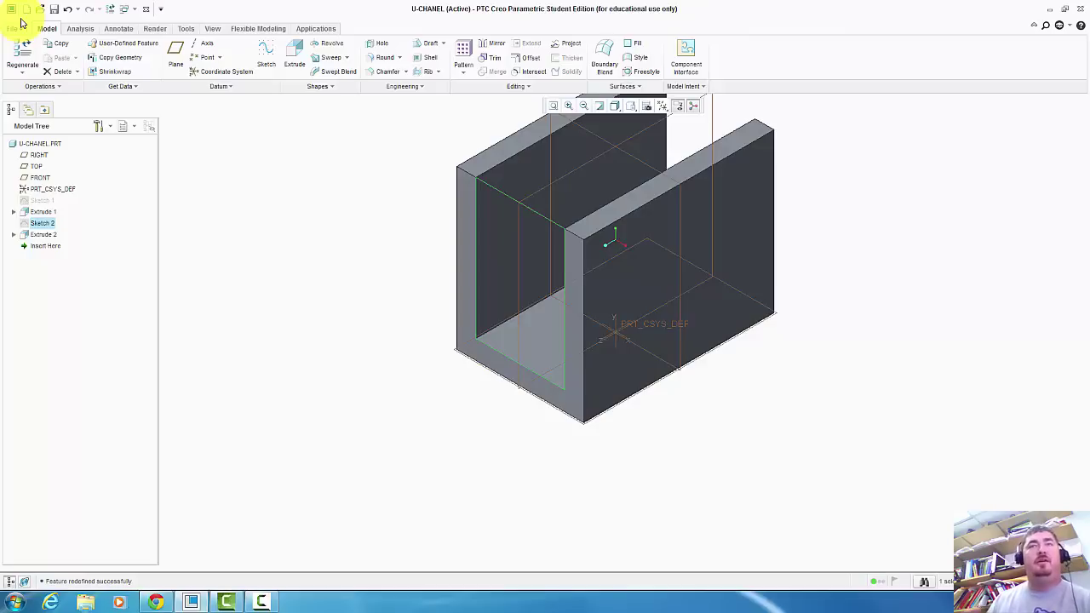
Orbit to the U-channel's outer side wall and use that face as the plane for Sketch 3.
{"action": "left_click", "coordinate": [868, 298]}
{"action": "middle_click_drag", "start_coordinate": [349, 258], "coordinate": [523, 236]}
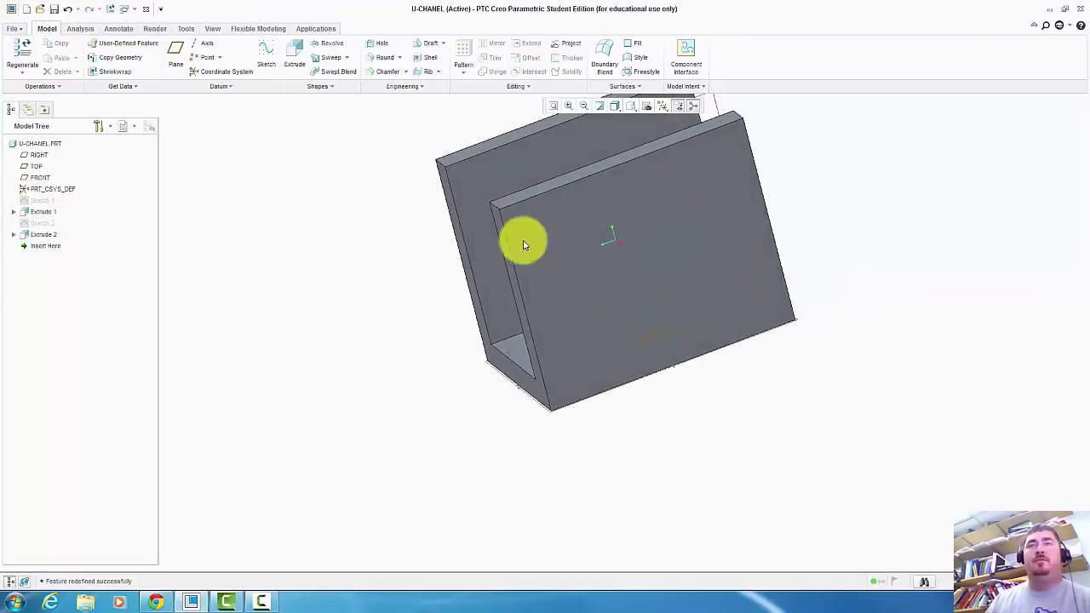
{"action": "left_click", "coordinate": [713, 175]}
{"action": "left_click", "coordinate": [277, 54]}
{"action": "left_click", "coordinate": [713, 196]}
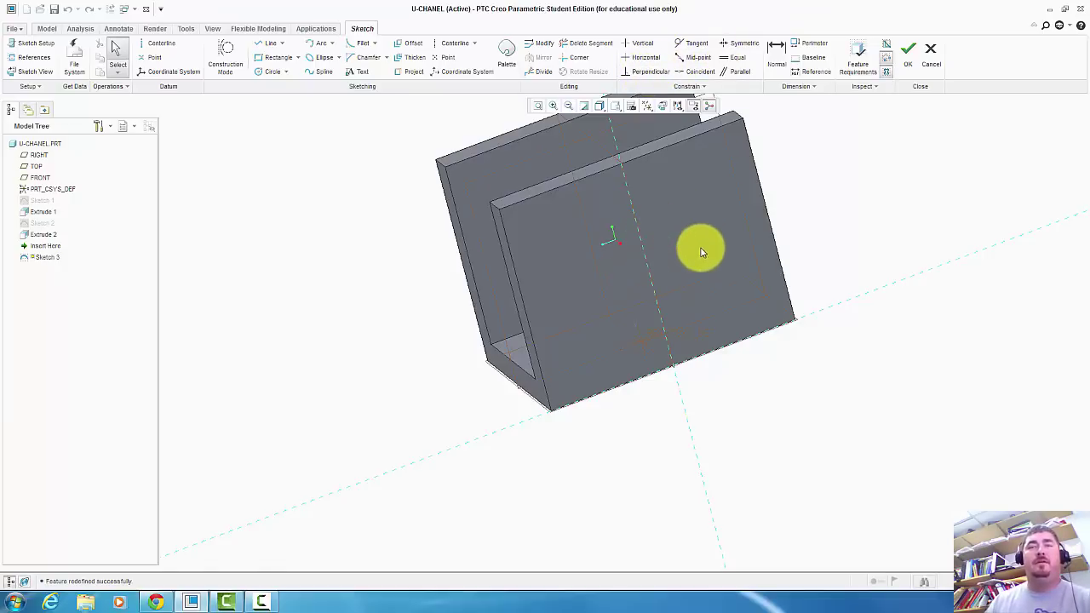
Restore the standard view and project the side wall's top edge into the sketch.
{"action": "key", "text": "ctrl+d"}
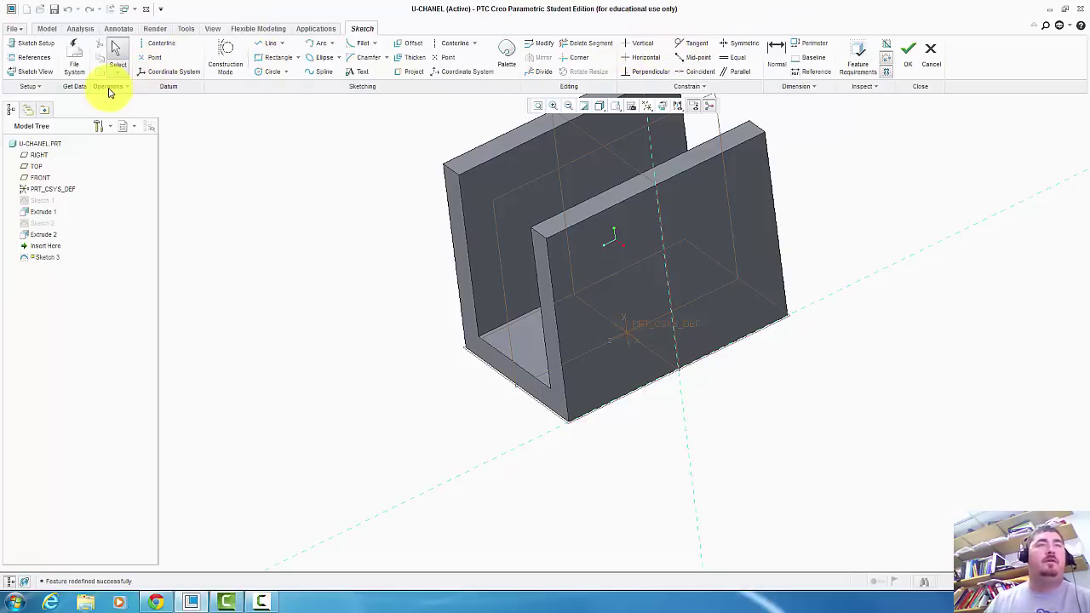
{"action": "left_click", "coordinate": [109, 87]}
{"action": "left_click", "coordinate": [111, 86]}
{"action": "left_click", "coordinate": [228, 68]}
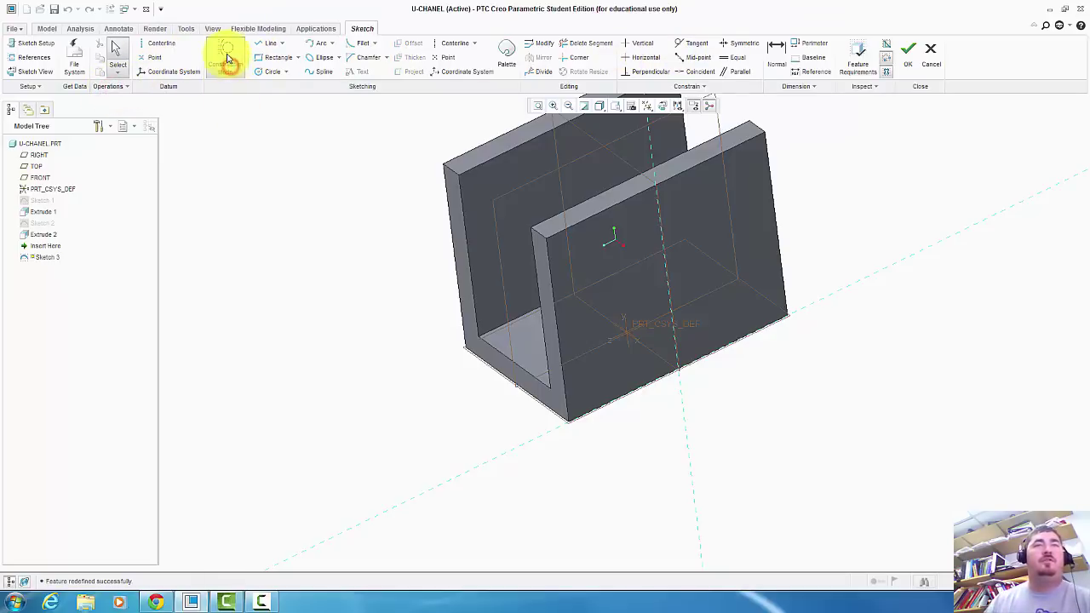
{"action": "left_click", "coordinate": [269, 42]}
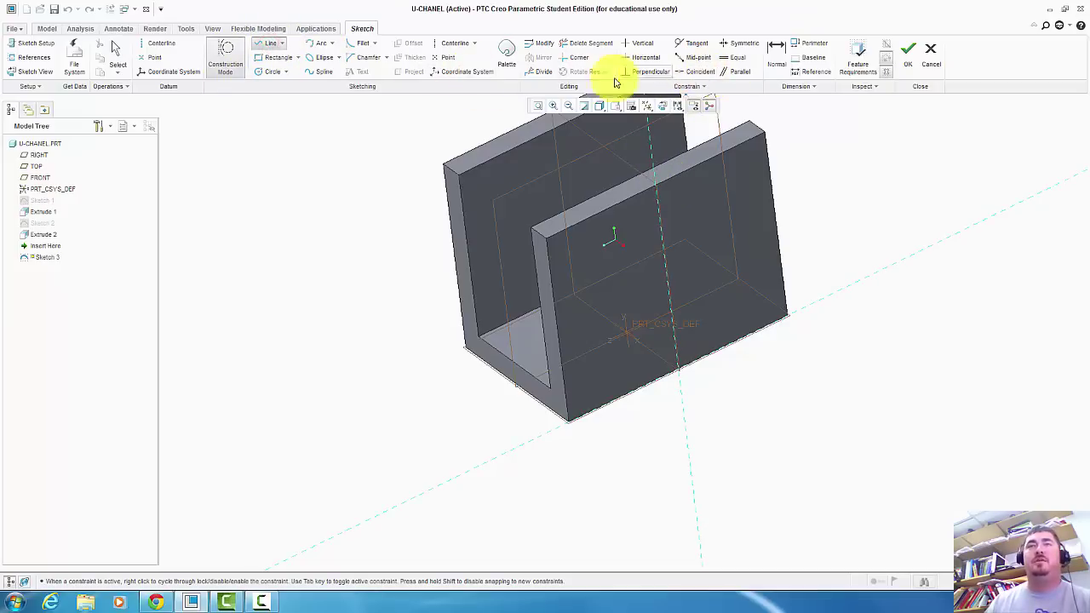
{"action": "left_click", "coordinate": [226, 64]}
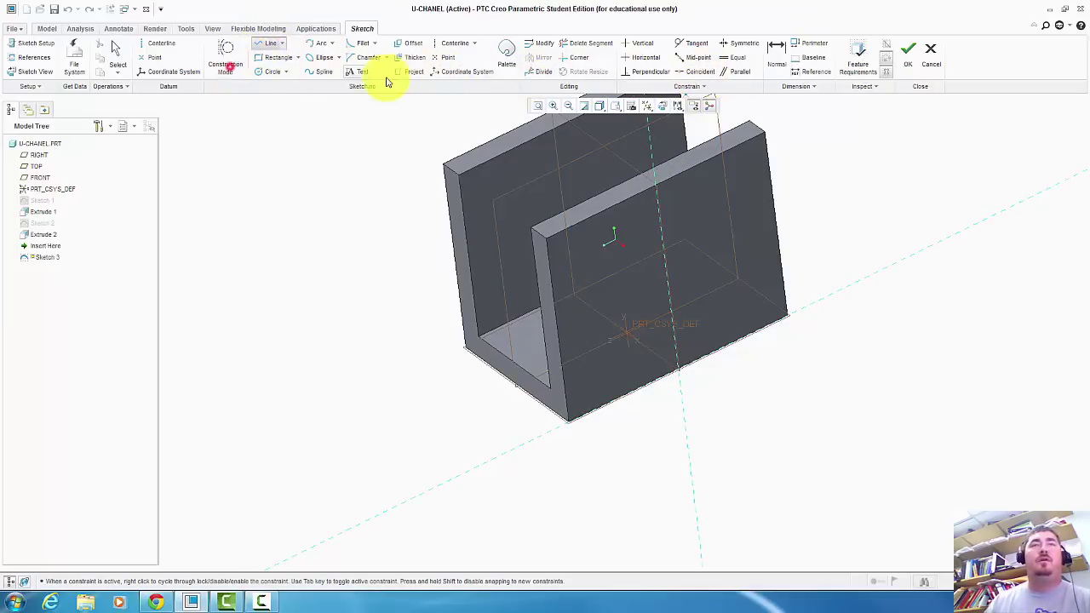
{"action": "left_click", "coordinate": [407, 71]}
{"action": "left_click", "coordinate": [711, 157]}
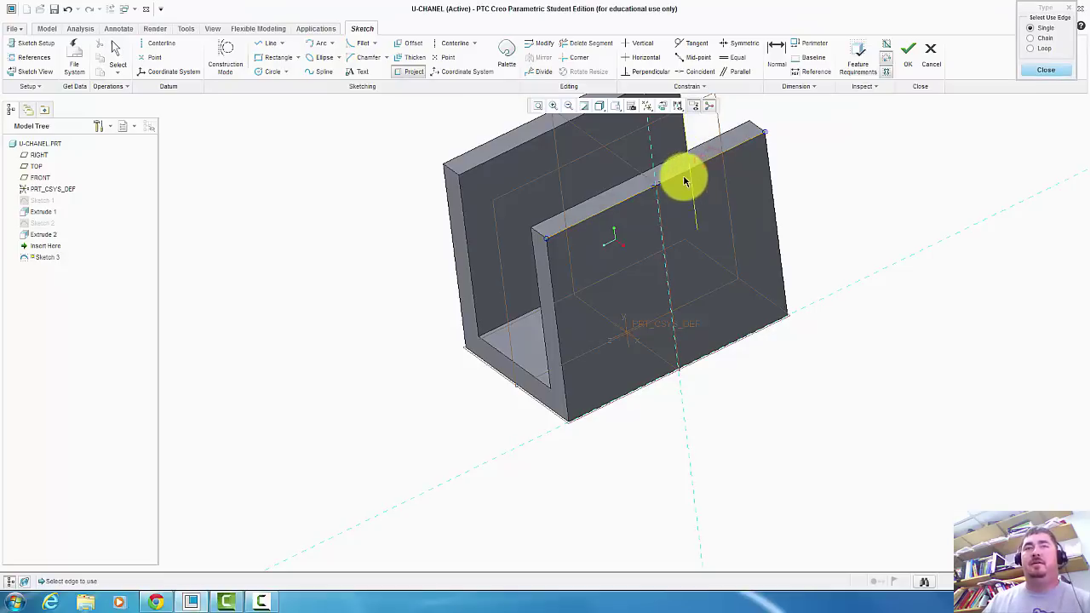
Draw a vertical construction line down from the top edge's midpoint, about 1.20 long.
{"action": "left_click", "coordinate": [225, 56]}
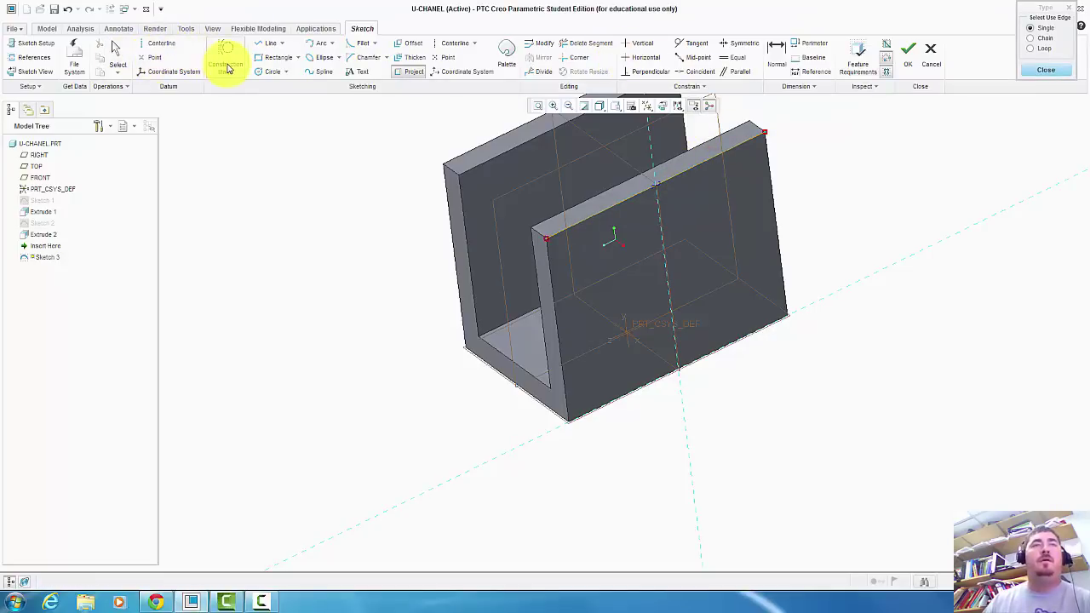
{"action": "left_click", "coordinate": [268, 42]}
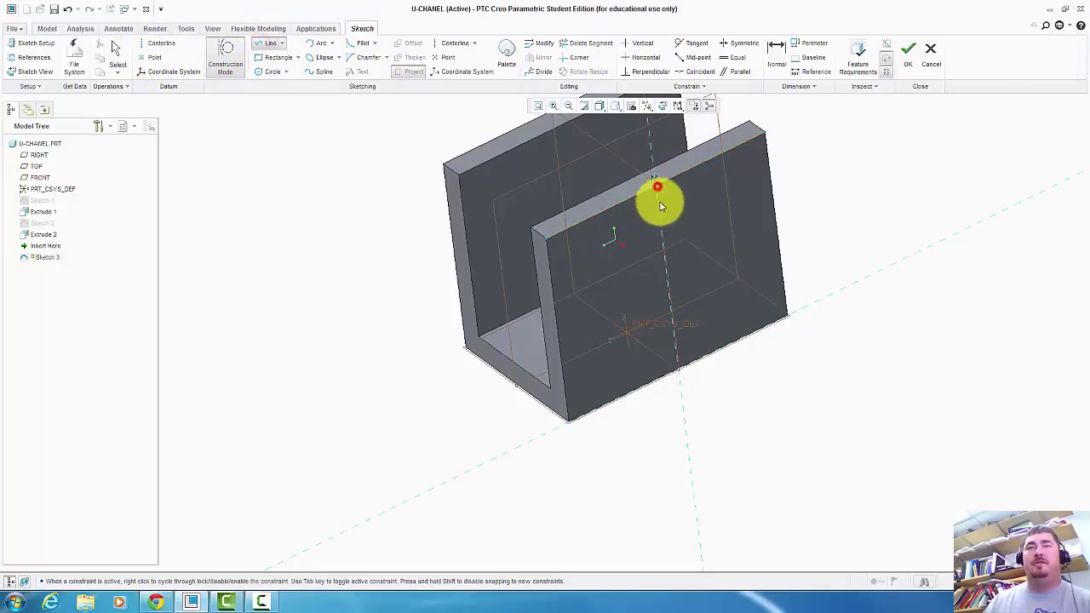
{"action": "left_click", "coordinate": [655, 183]}
{"action": "left_click", "coordinate": [667, 265]}
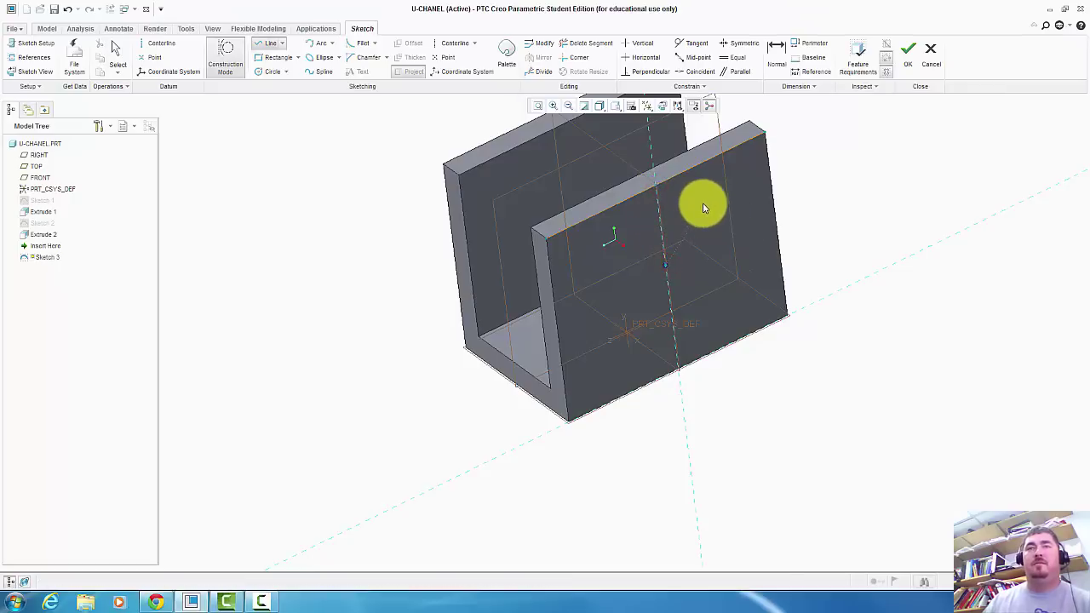
{"action": "middle_click", "coordinate": [692, 176]}
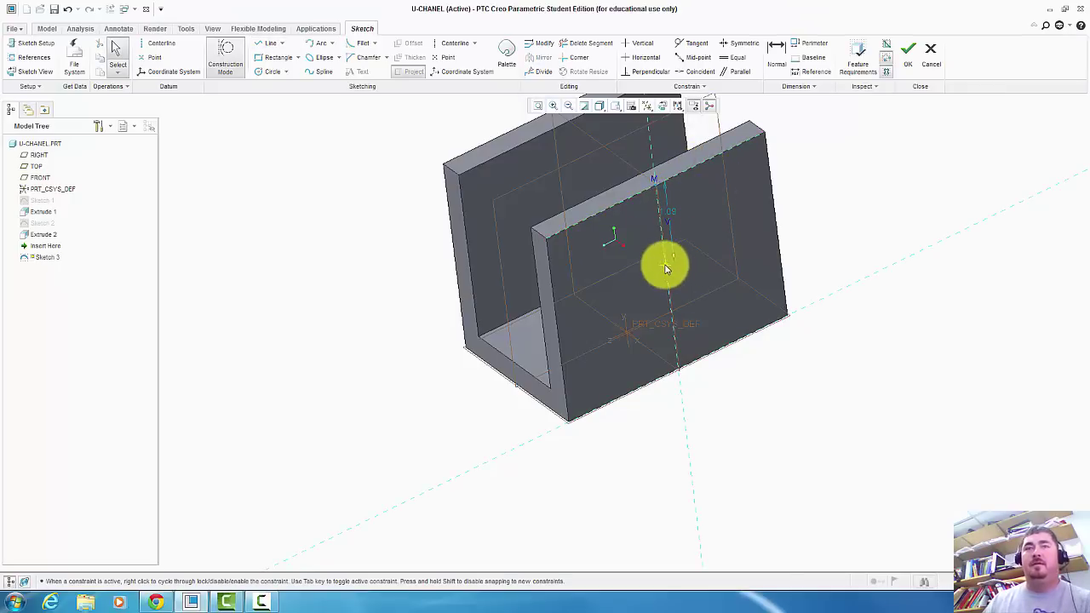
{"action": "mouse_move", "coordinate": [667, 269]}
{"action": "left_mouse_down"}
{"action": "mouse_move", "coordinate": [706, 213]}
{"action": "mouse_move", "coordinate": [705, 287]}
{"action": "mouse_move", "coordinate": [687, 261]}
{"action": "mouse_move", "coordinate": [732, 239]}
{"action": "mouse_move", "coordinate": [665, 279]}
{"action": "mouse_move", "coordinate": [706, 260]}
{"action": "mouse_move", "coordinate": [696, 275]}
{"action": "left_mouse_up"}
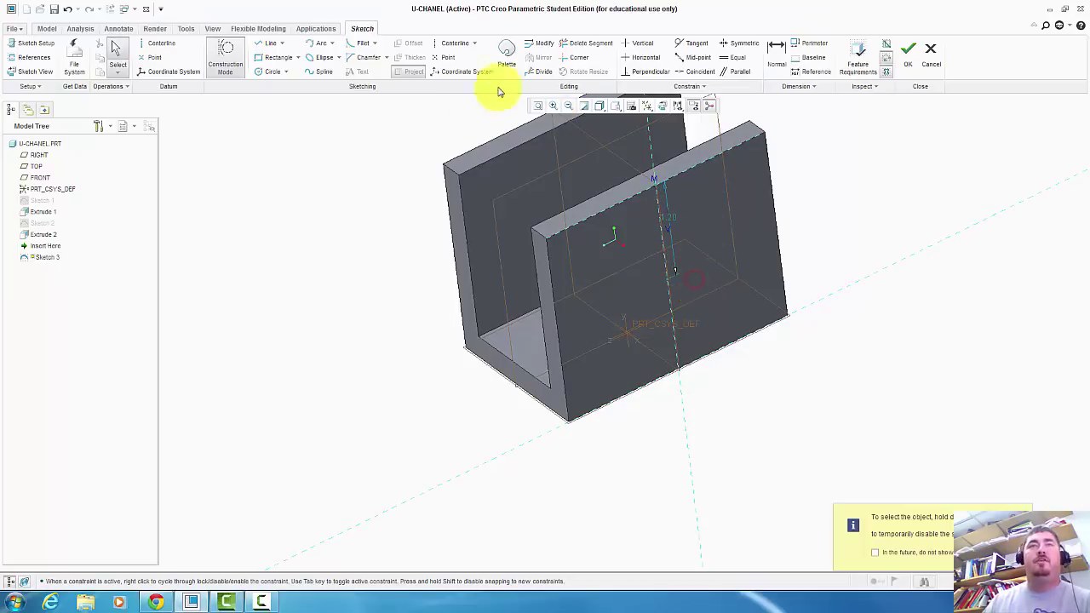
Draw a corner rectangle straddling the vertical construction line, declining to quit Sketcher.
{"action": "left_click", "coordinate": [298, 58]}
{"action": "left_click", "coordinate": [282, 93]}
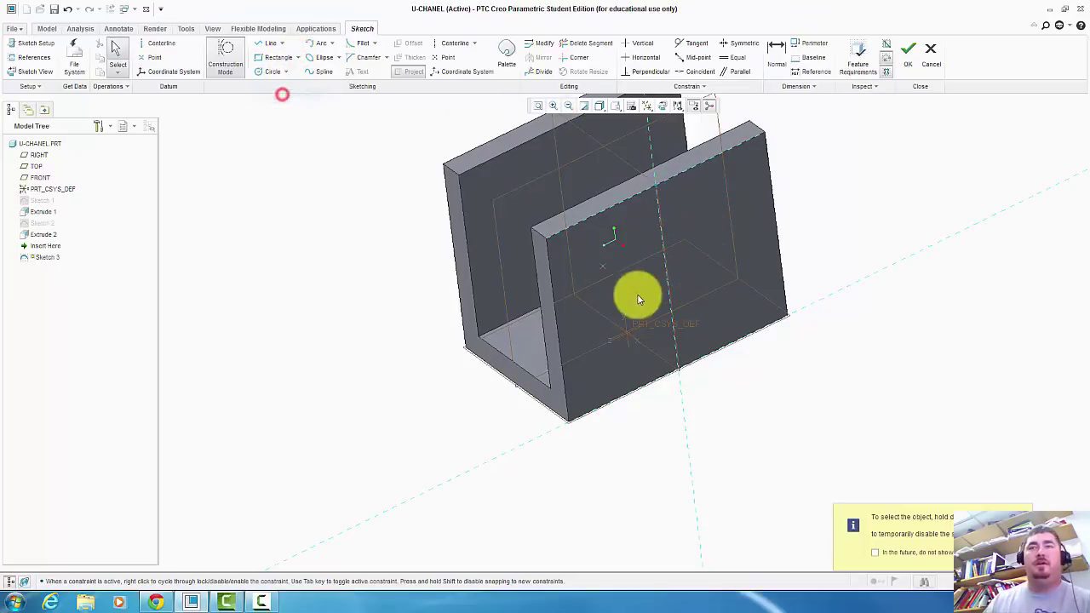
{"action": "left_click", "coordinate": [667, 283]}
{"action": "left_click", "coordinate": [722, 235]}
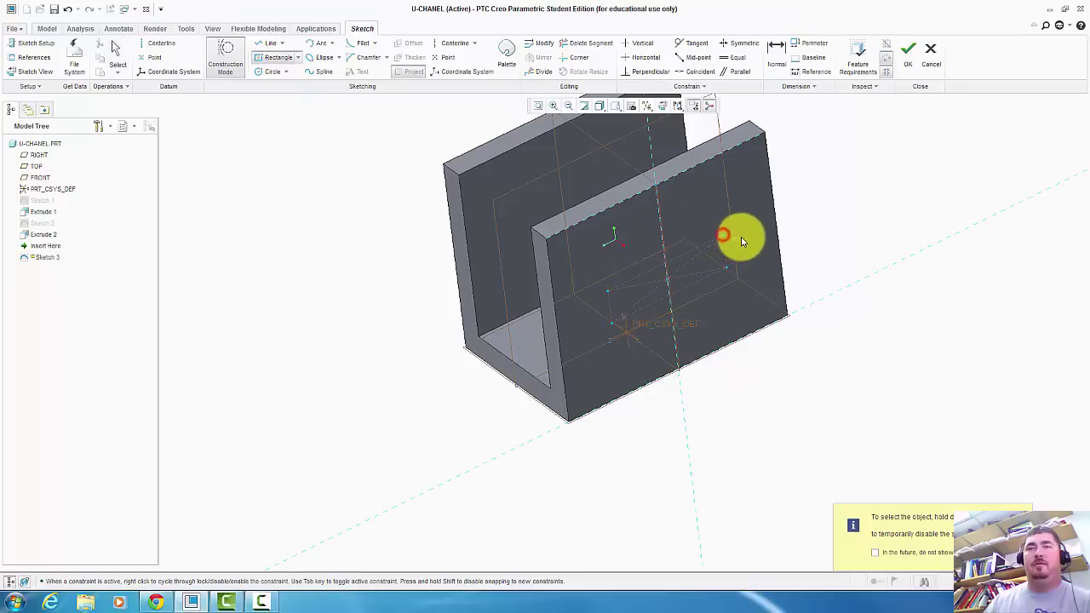
{"action": "key", "text": "Escape"}
{"action": "key", "text": "Escape"}
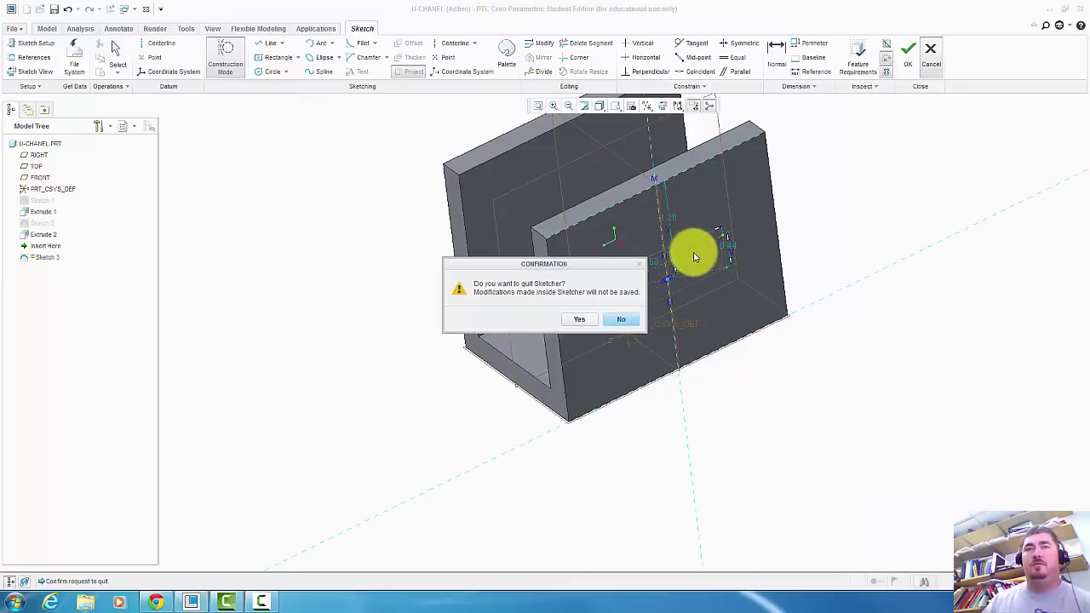
{"action": "key", "text": "Return"}
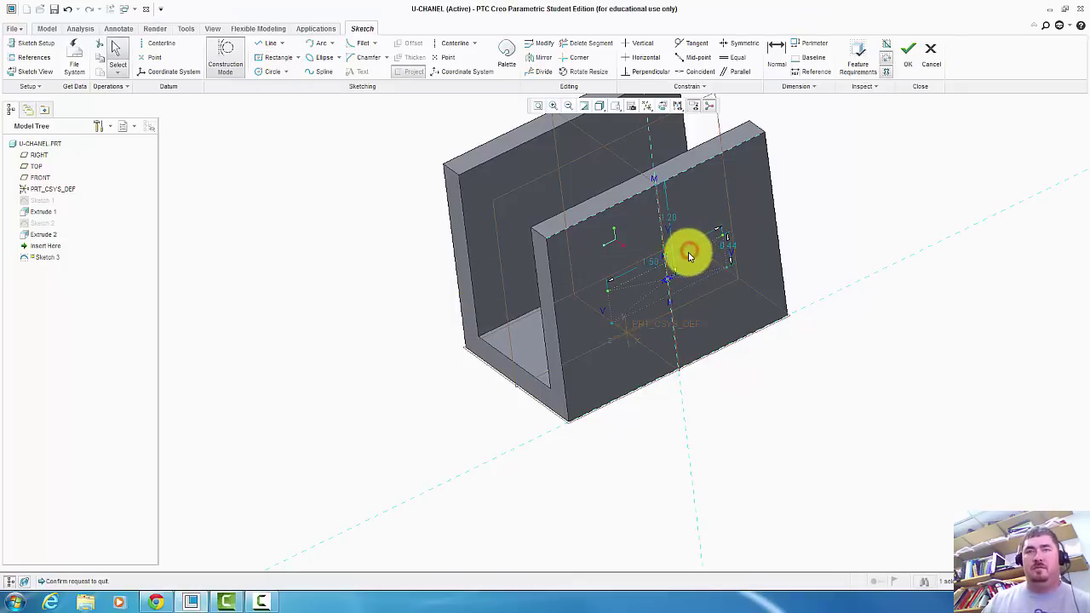
{"action": "mouse_move", "coordinate": [621, 309]}
{"action": "left_mouse_down"}
{"action": "mouse_move", "coordinate": [676, 305]}
{"action": "mouse_move", "coordinate": [725, 255]}
{"action": "left_mouse_up"}
Toggle the rectangle to regular geometry and set its dimensions to 1.50 and 1.00.
{"action": "left_click", "coordinate": [230, 56]}
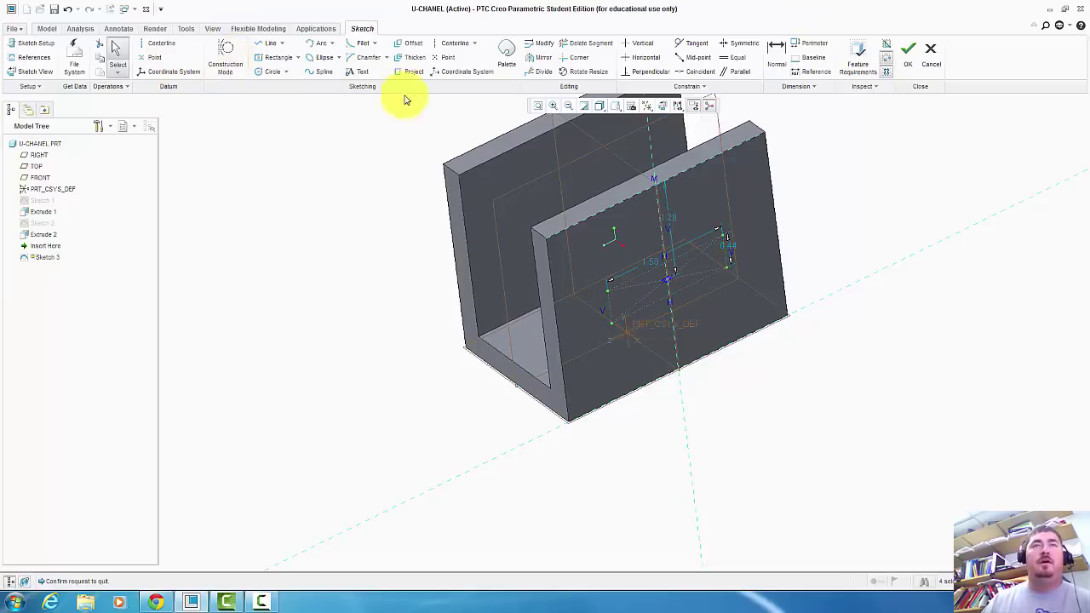
{"action": "right_click", "coordinate": [787, 210]}
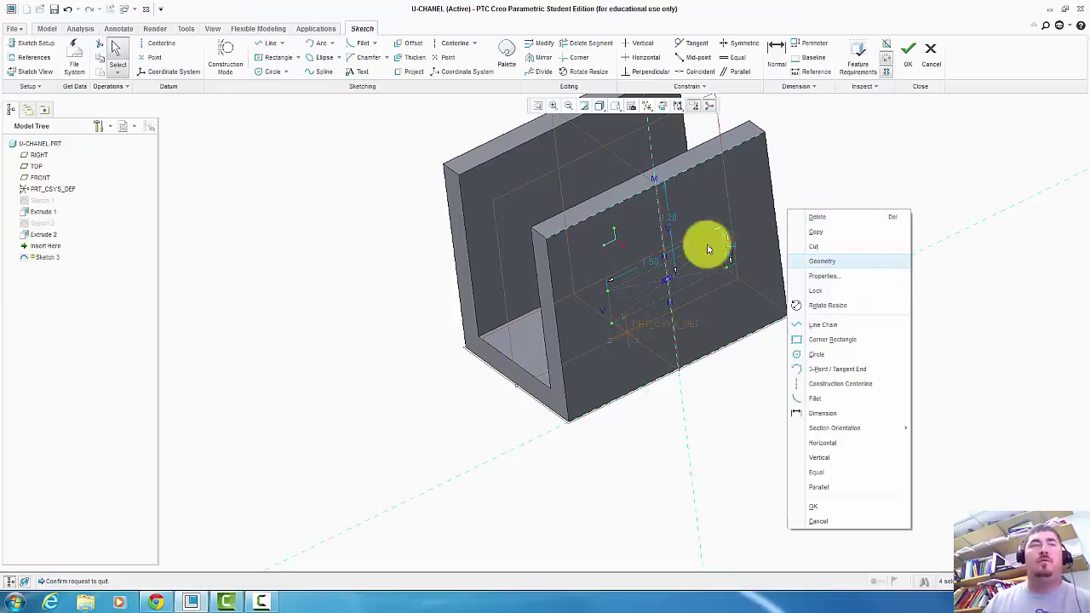
{"action": "left_click", "coordinate": [114, 89]}
{"action": "left_click", "coordinate": [114, 87]}
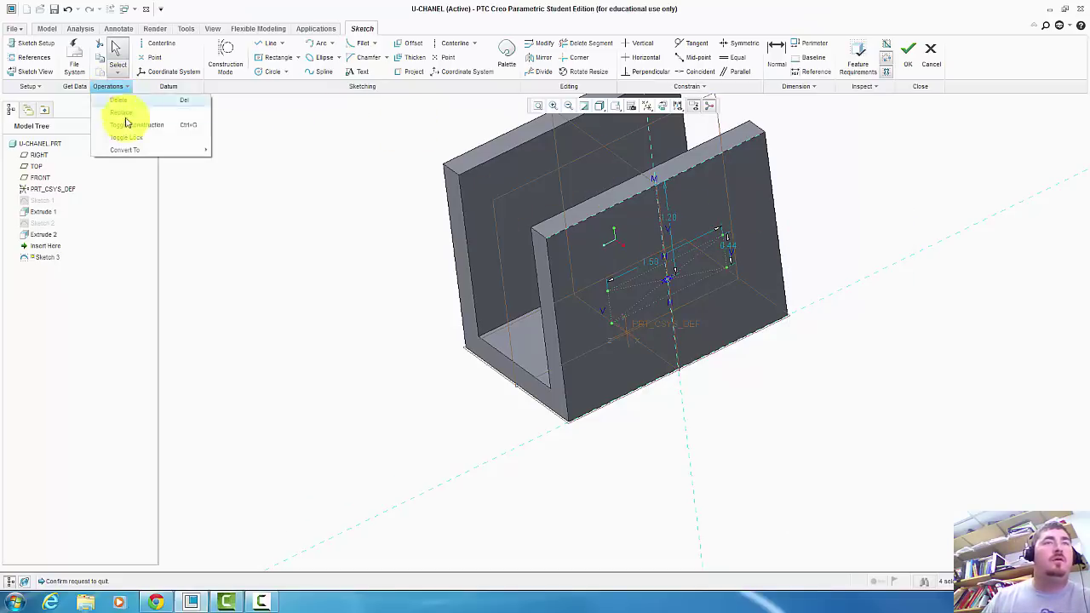
{"action": "left_click", "coordinate": [128, 126]}
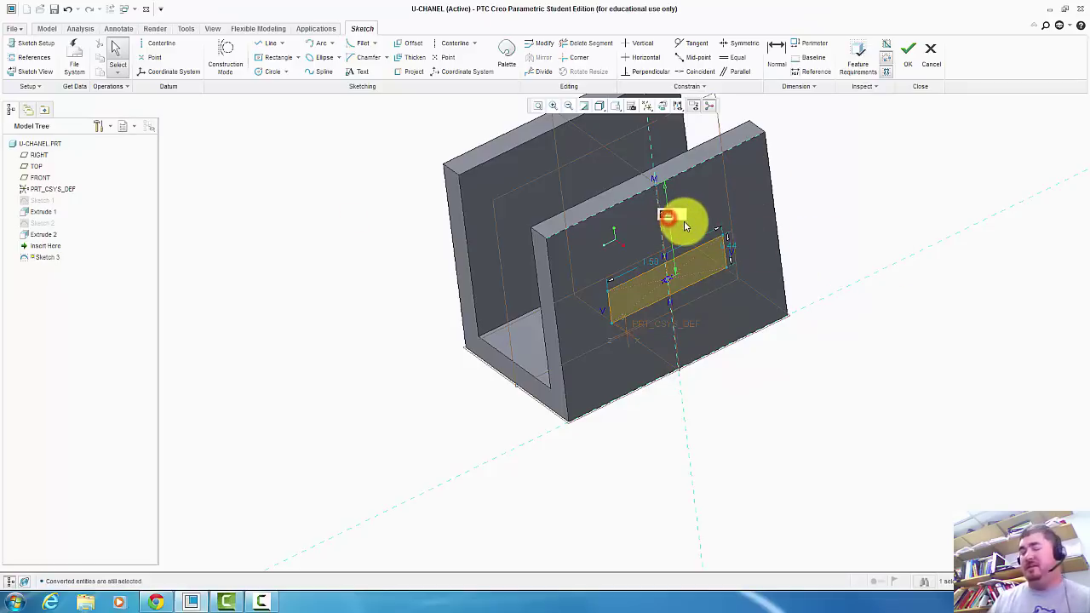
{"action": "key", "text": "Return"}
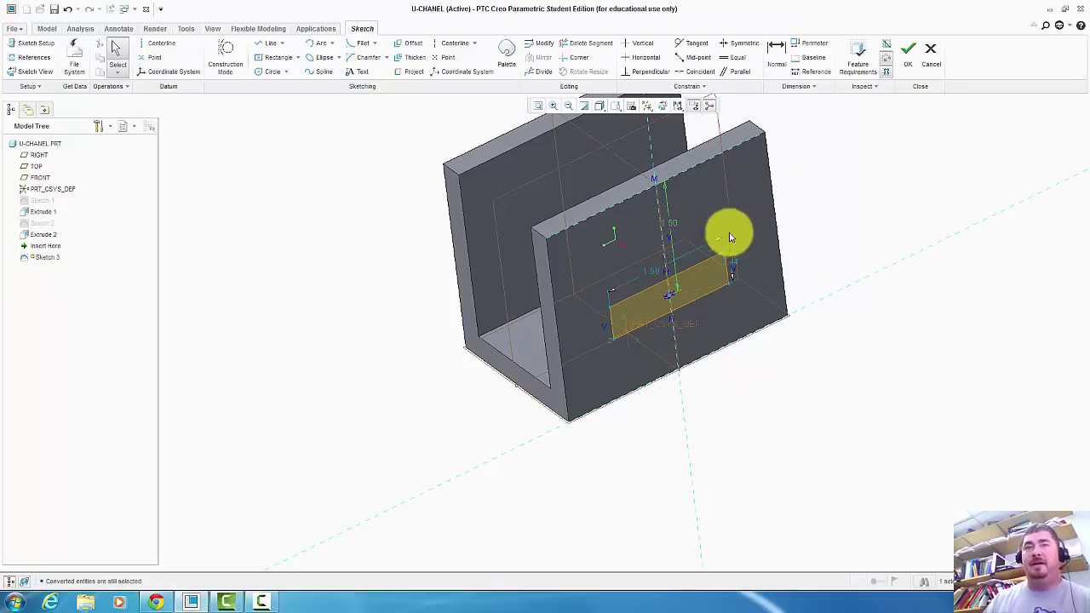
{"action": "type", "text": "1"}
{"action": "key", "text": "Return"}
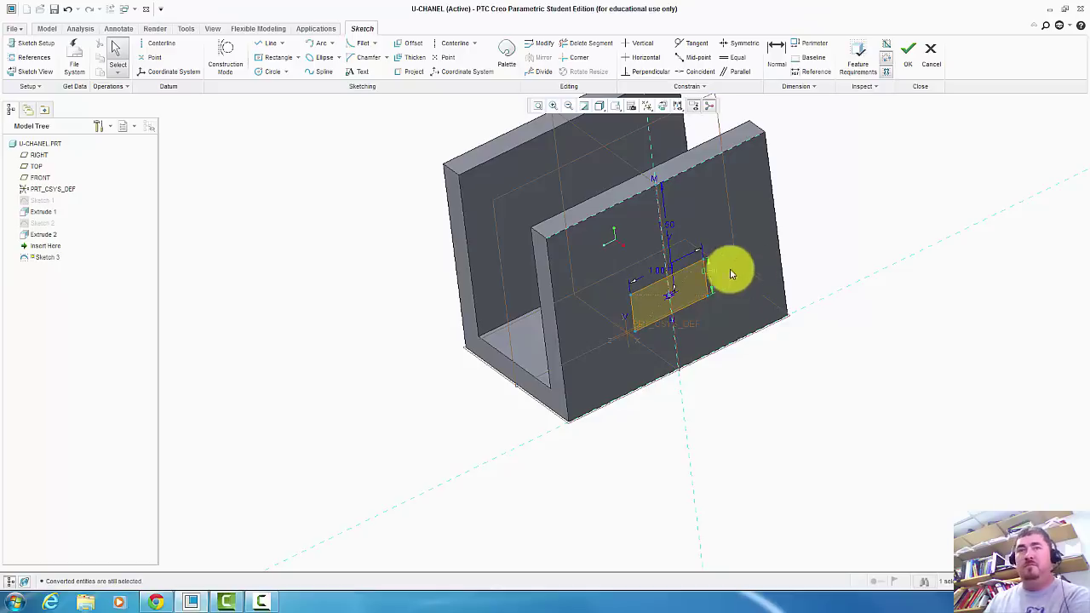
Extrude Sketch 3 as a Through All material-removal cut, creating Extrude 3.
{"action": "left_click", "coordinate": [907, 51]}
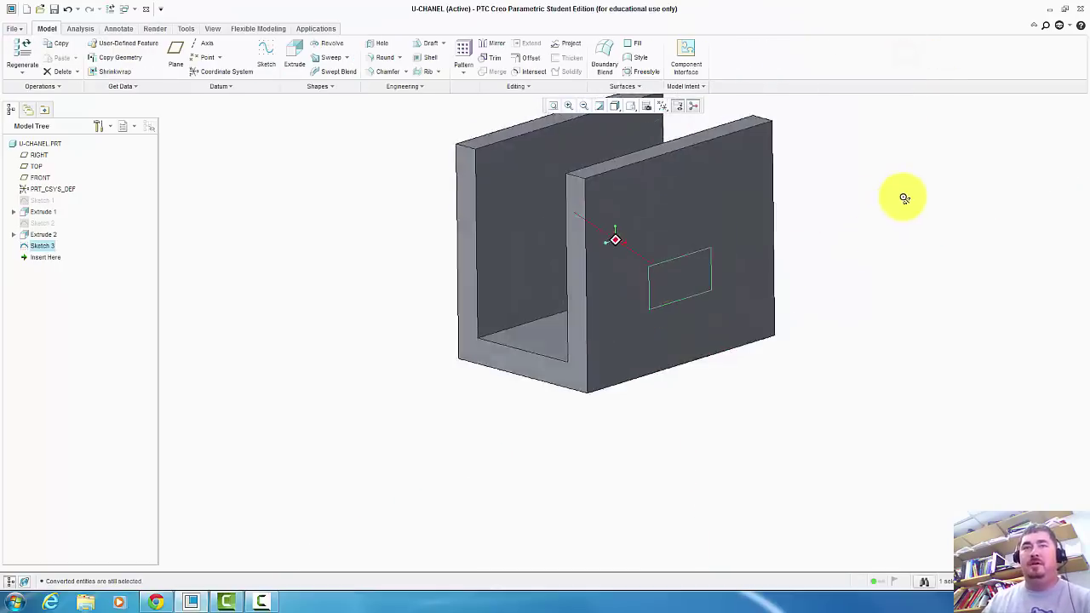
{"action": "left_click", "coordinate": [297, 66]}
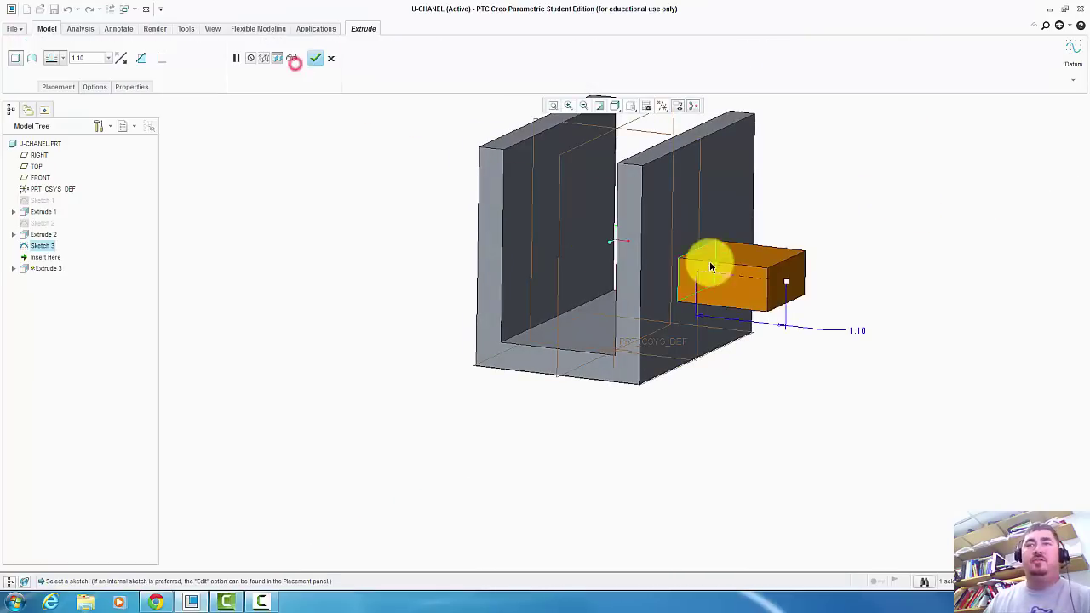
{"action": "left_click", "coordinate": [125, 58]}
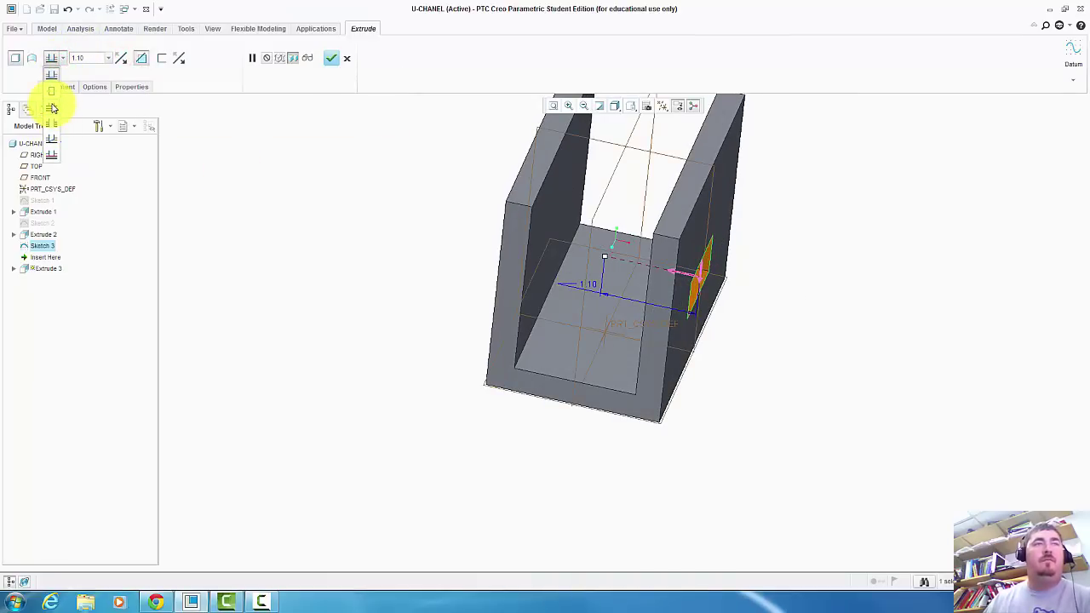
{"action": "left_click", "coordinate": [52, 107]}
{"action": "middle_click_drag", "start_coordinate": [355, 295], "coordinate": [341, 272]}
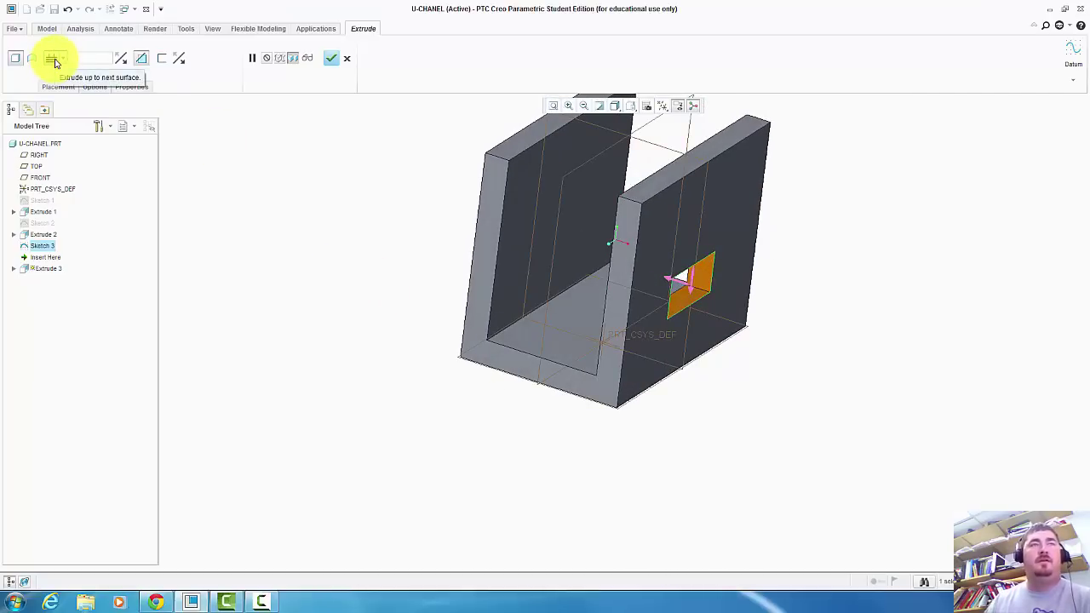
{"action": "left_click", "coordinate": [331, 58]}
{"action": "mouse_move", "coordinate": [339, 205]}
{"action": "middle_mouse_down"}
{"action": "mouse_move", "coordinate": [299, 190]}
{"action": "mouse_move", "coordinate": [323, 209]}
{"action": "middle_mouse_up"}
Reopen Extrude 1's sketch via Edit Definition and accept it so the U-CHANEL part regenerates.
{"action": "left_click", "coordinate": [28, 213]}
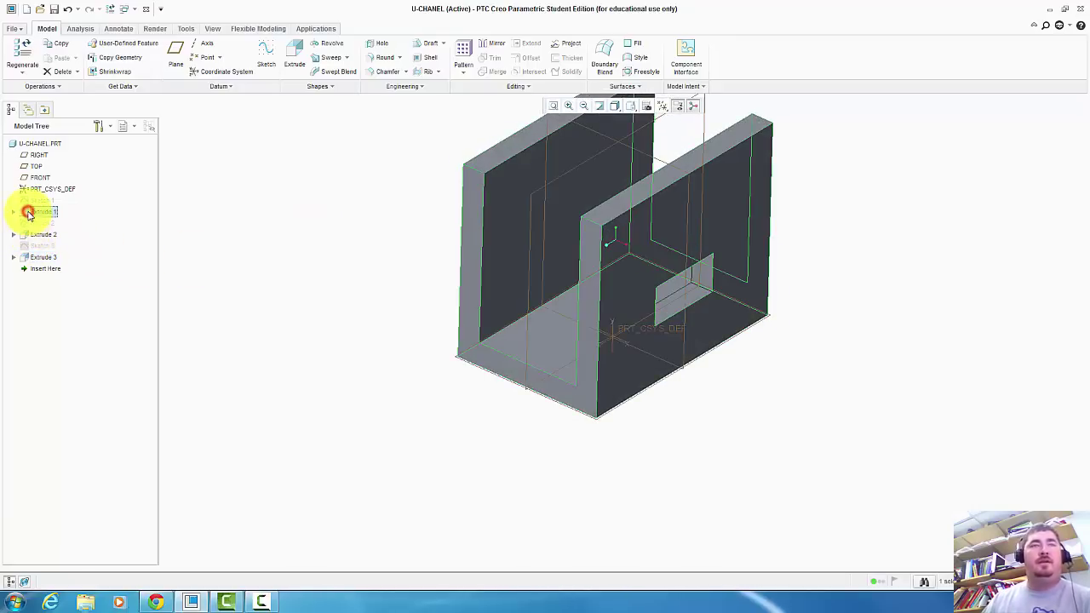
{"action": "right_click", "coordinate": [27, 208]}
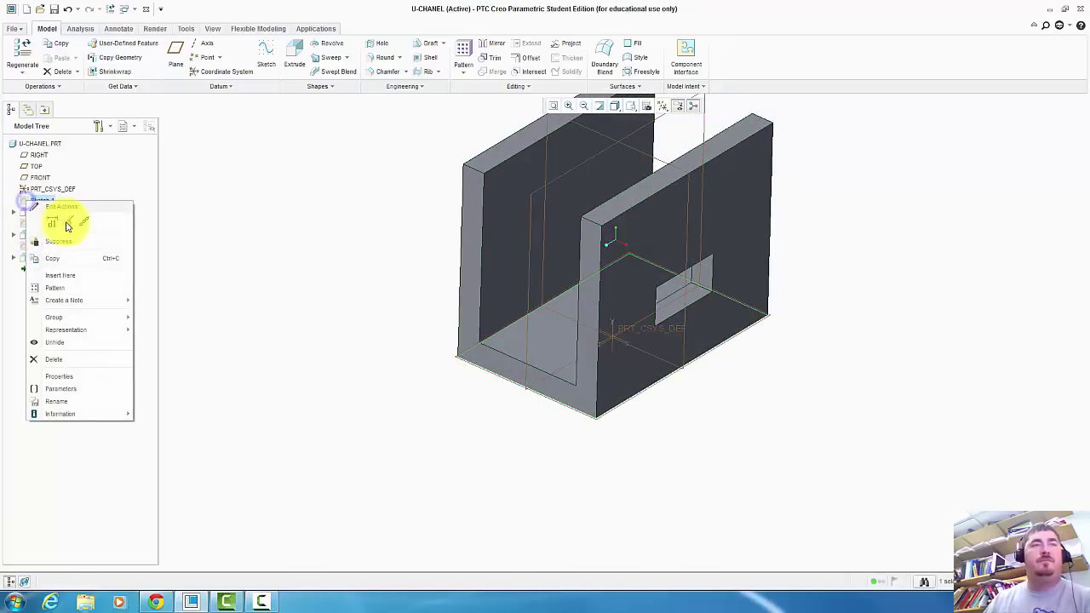
{"action": "left_click", "coordinate": [66, 223]}
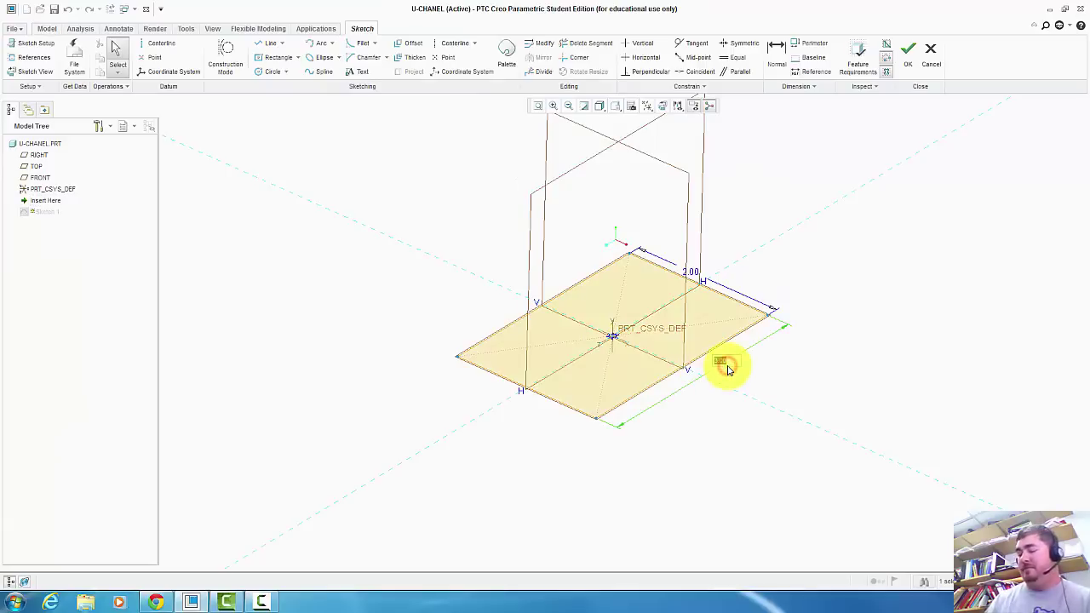
{"action": "left_click", "coordinate": [907, 51]}
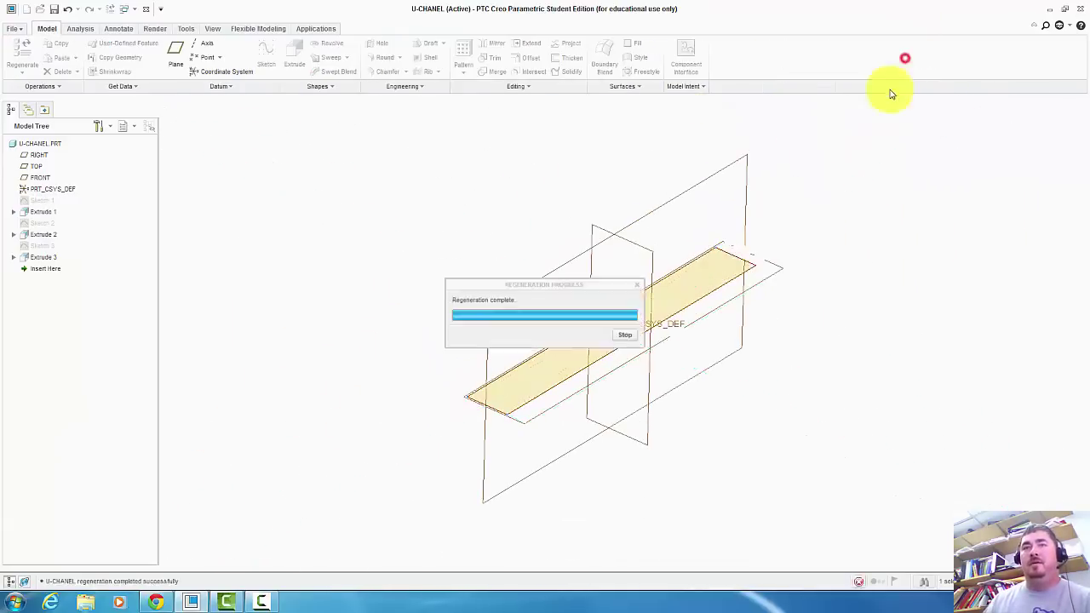